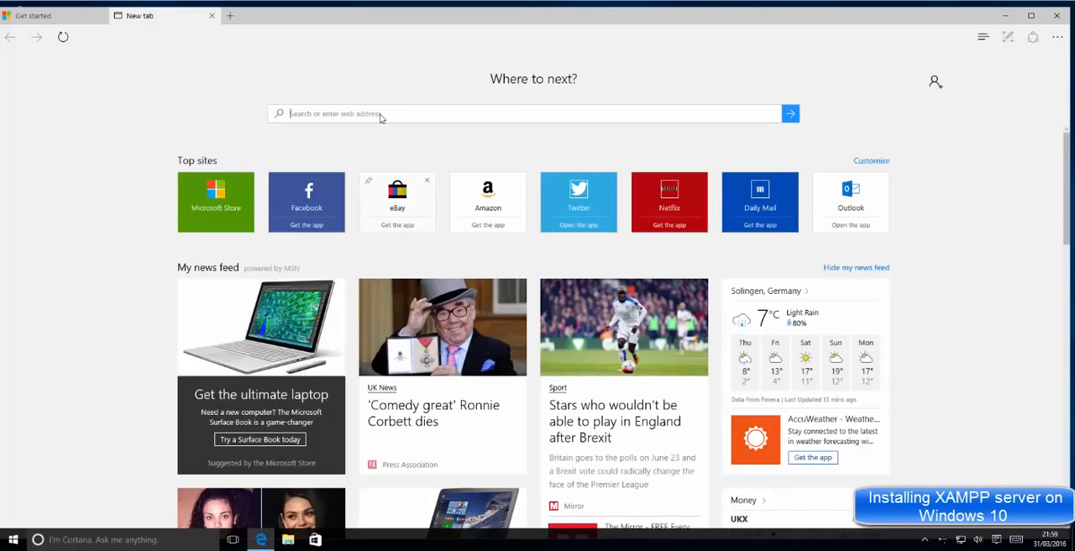
Step: Search the web for "xampp" and open the Apache Friends website from the results
type("xa")
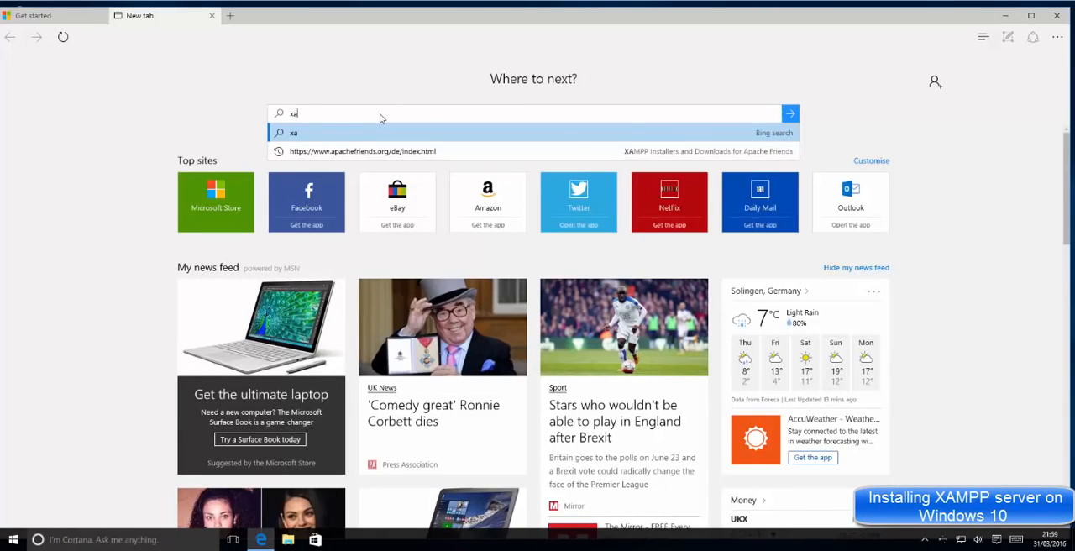
type("mpp")
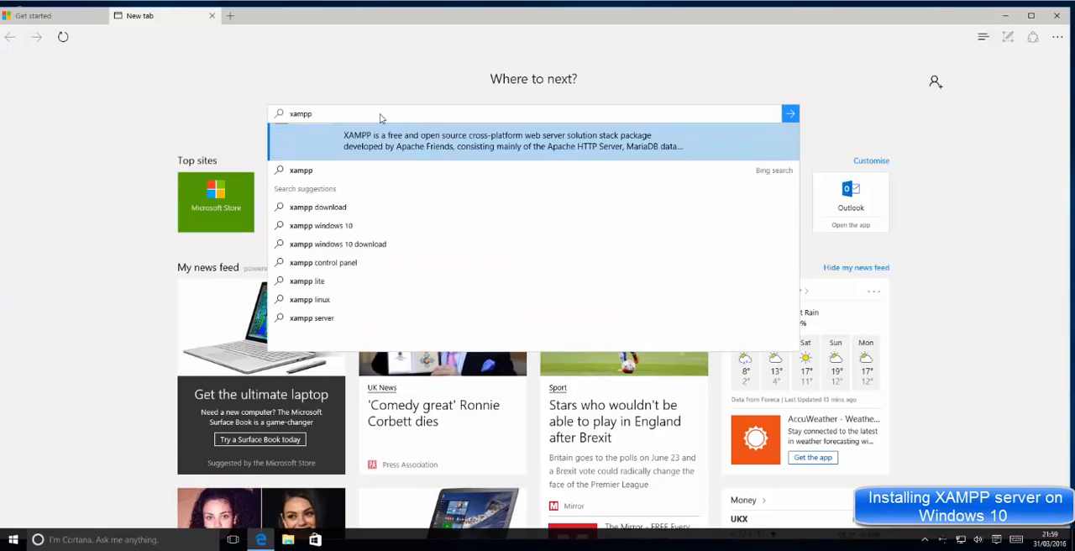
key("Return")
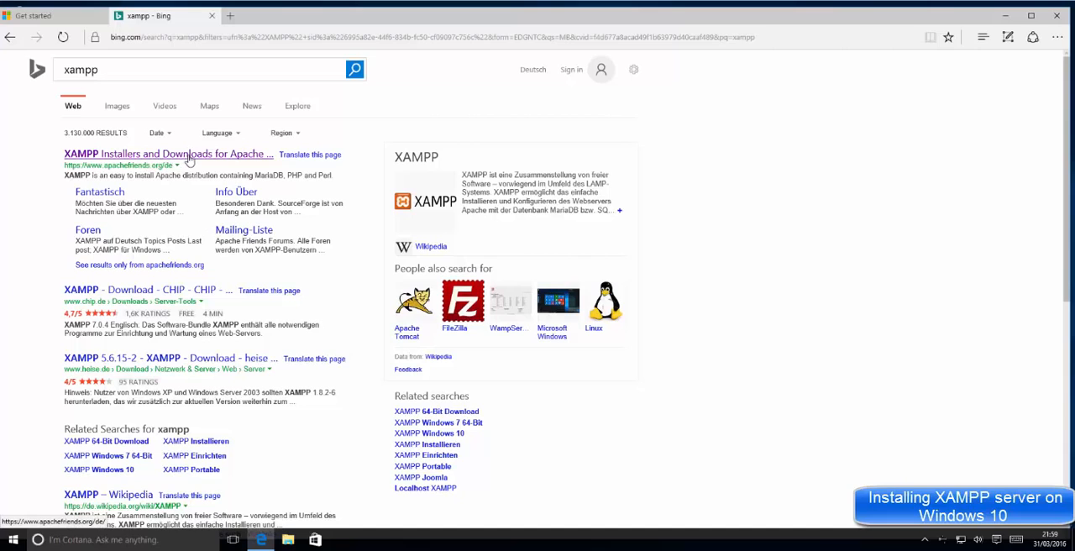
left_click(189, 160)
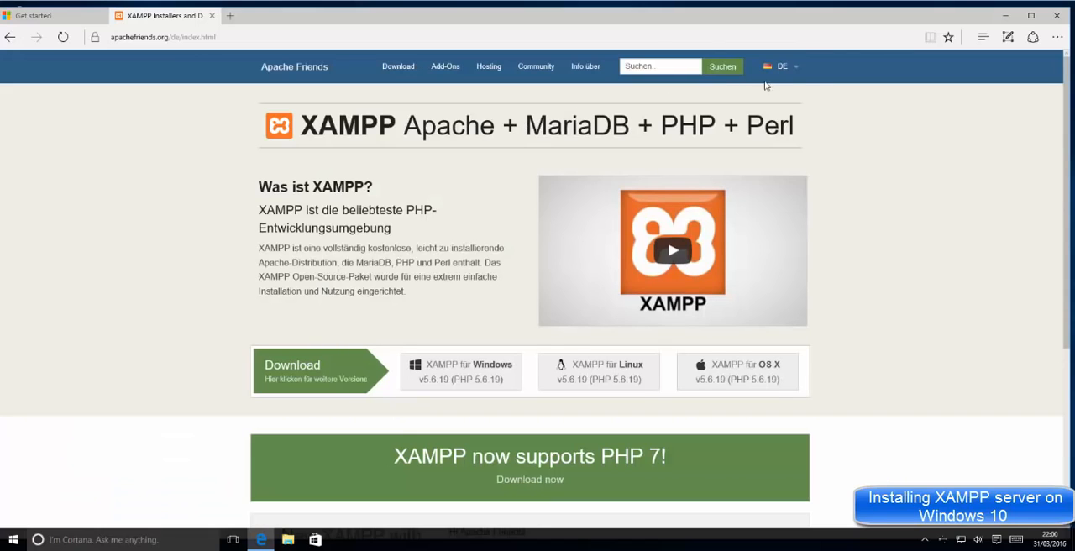
Step: Switch the Apache Friends site to English and download XAMPP for Windows v5.6.19
left_click(767, 81)
mouse_move(776, 74)
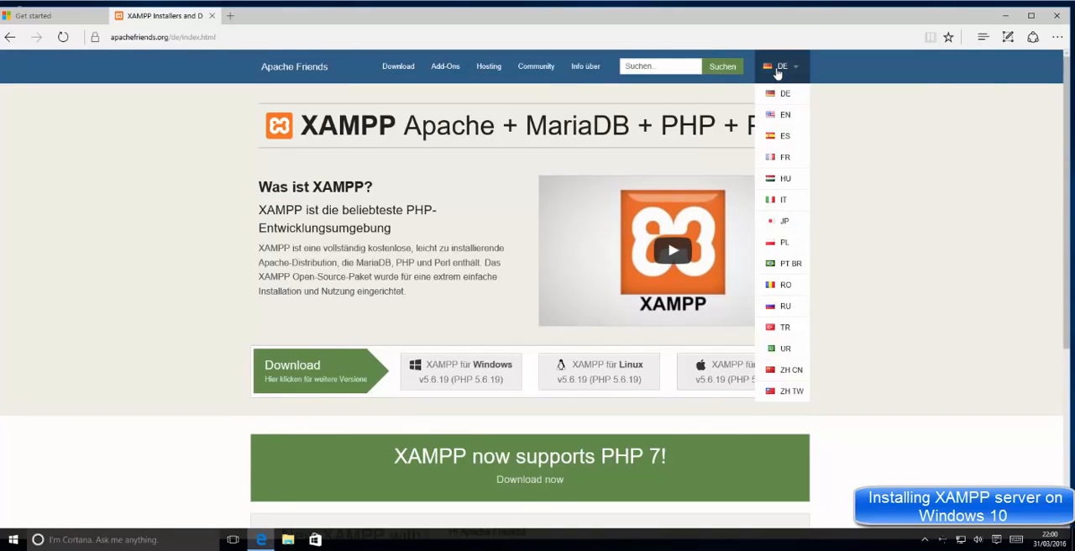
left_click(775, 117)
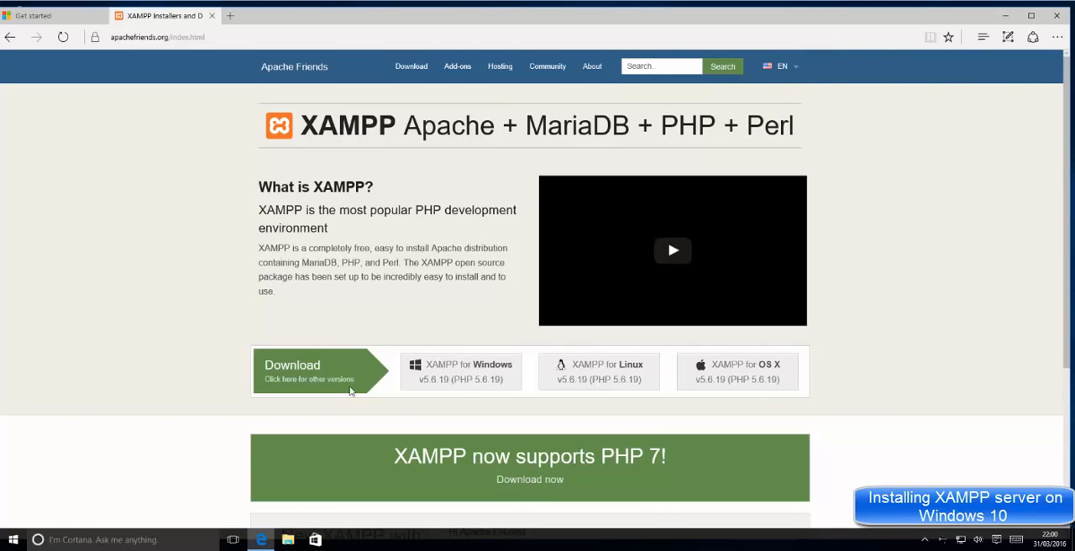
left_click(459, 372)
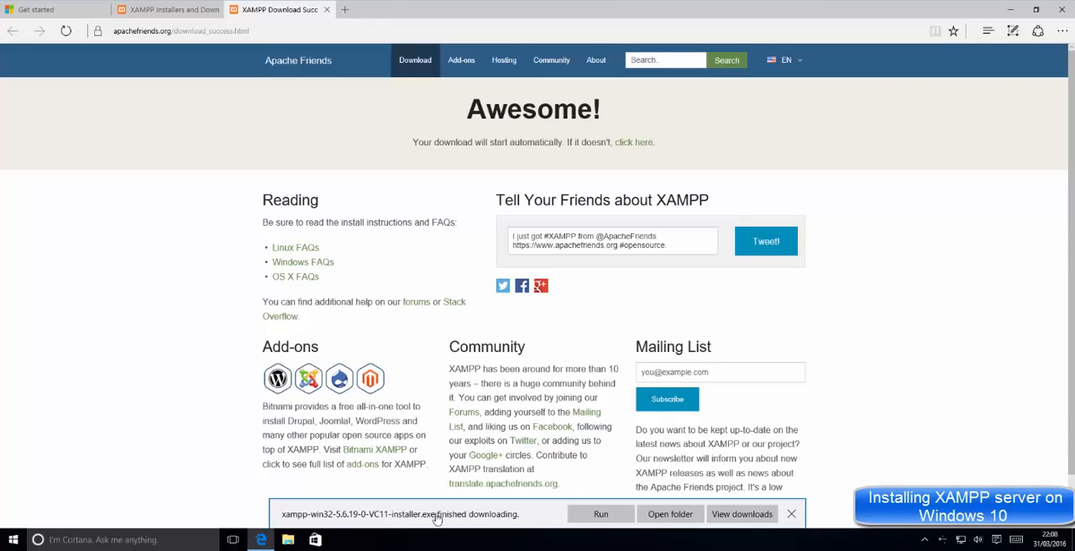
Step: Launch the downloaded XAMPP installer, allowing it to make changes to the PC and acknowledging the User Account Control warning
left_click(593, 517)
left_click(597, 514)
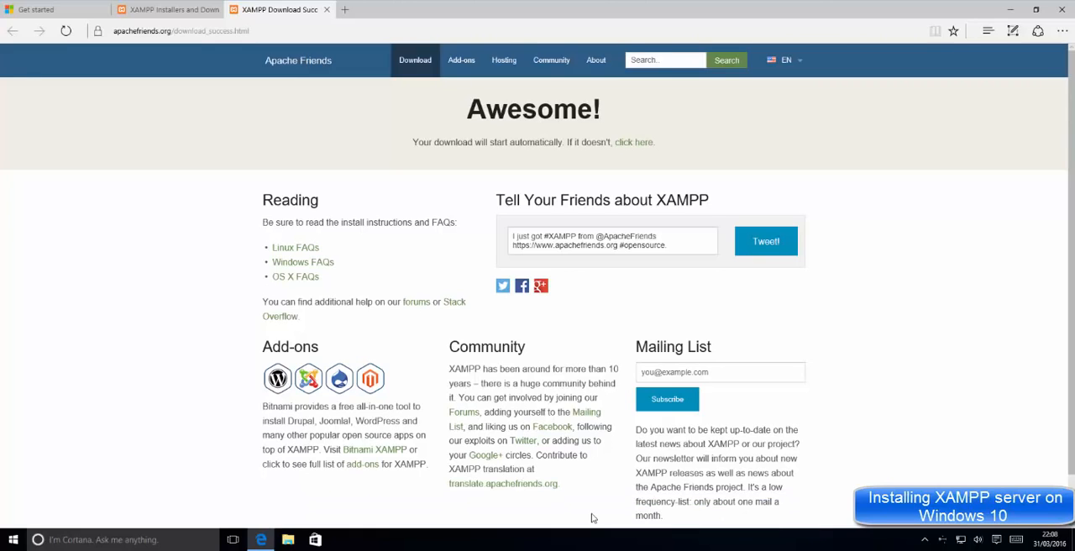
left_click(1012, 10)
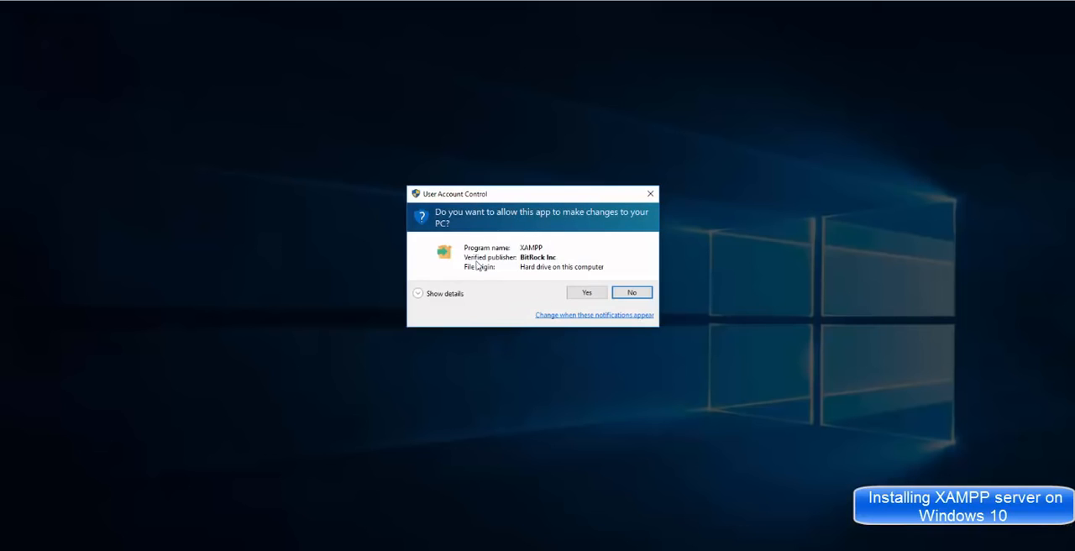
left_click(578, 294)
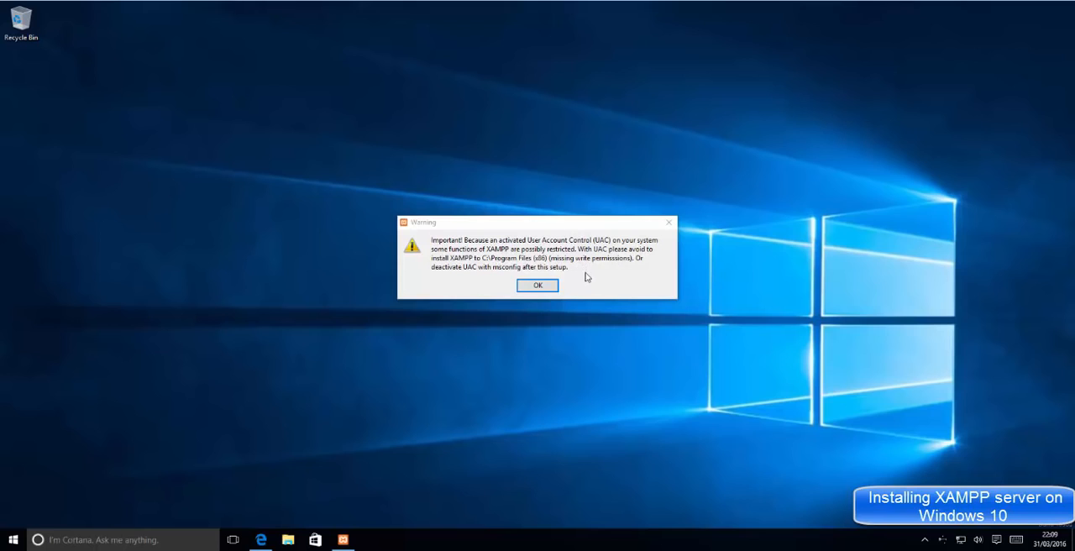
left_click(526, 289)
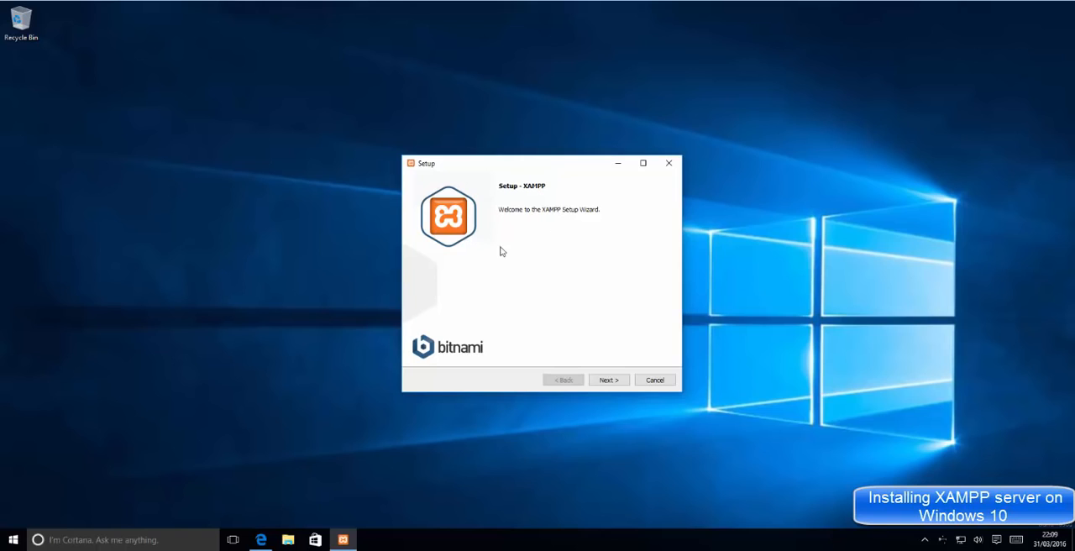
Step: Install XAMPP with all components selected into C:\xampp, leaving the Bitnami information option enabled
left_click(609, 381)
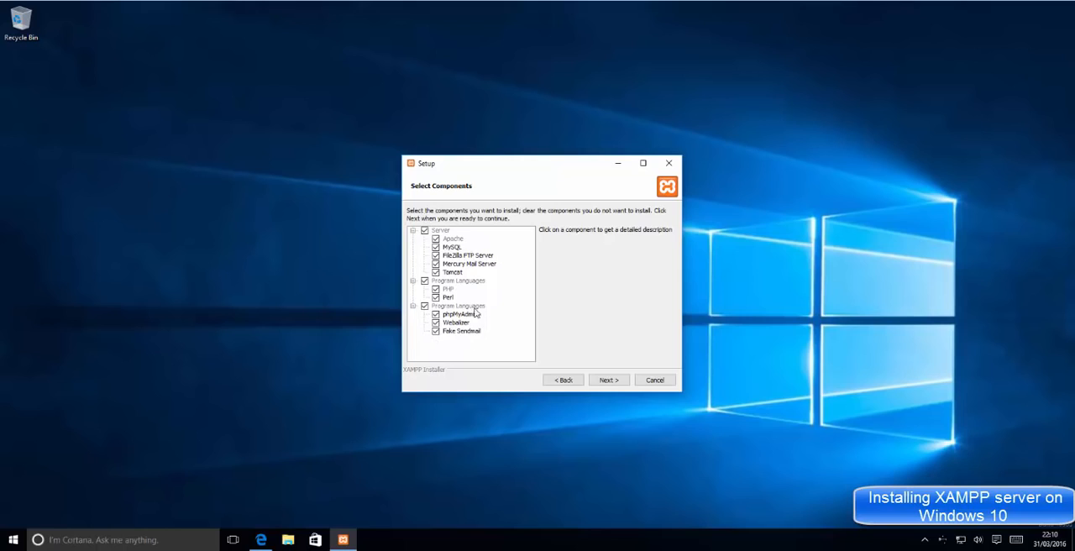
left_click(606, 380)
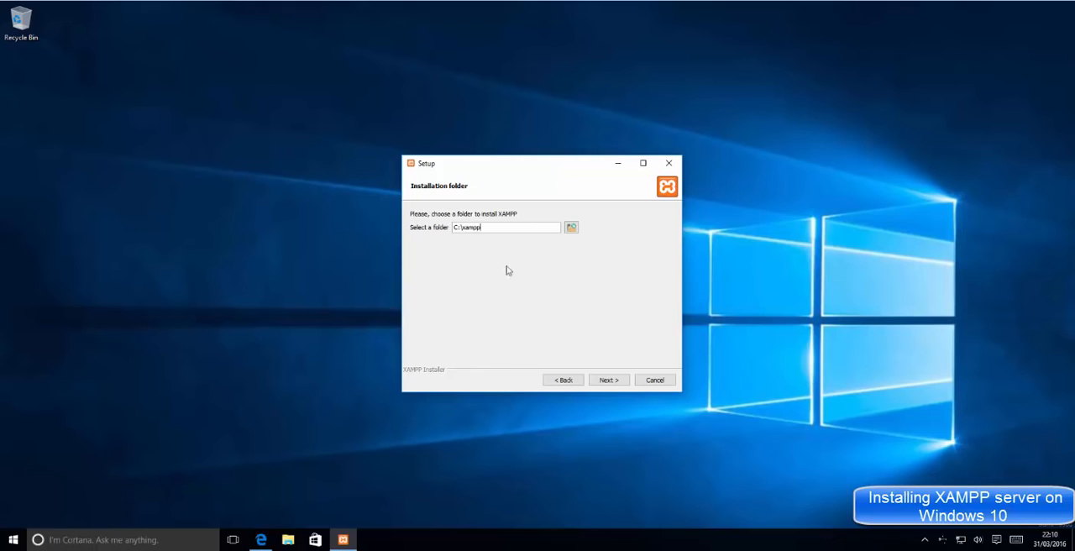
left_click(608, 381)
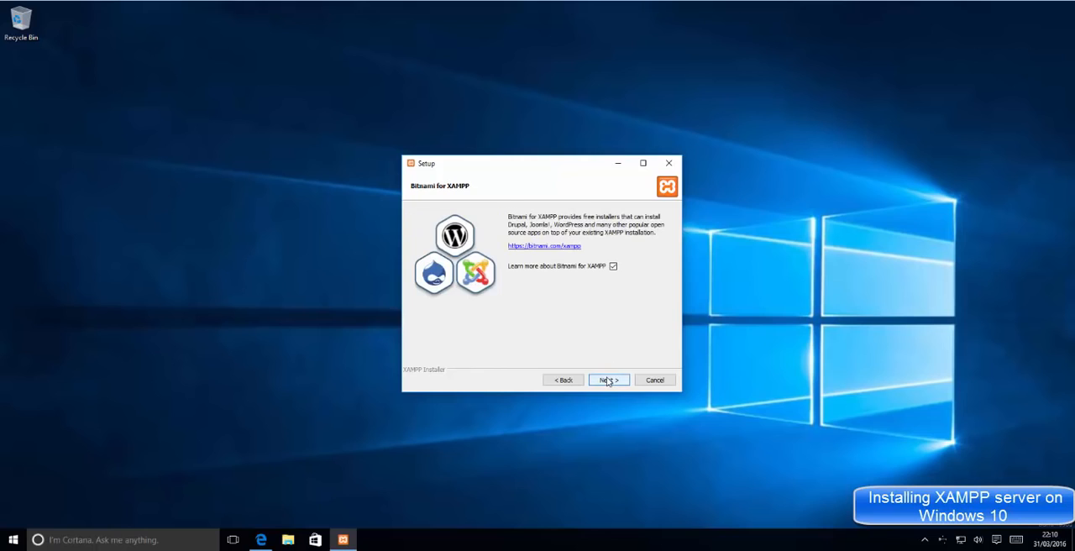
left_click(610, 381)
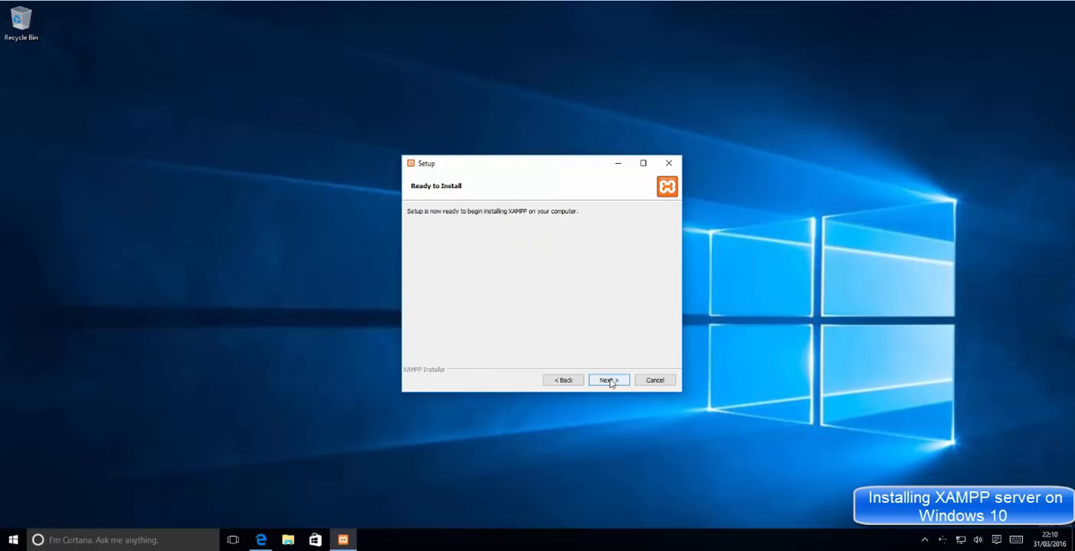
left_click(609, 381)
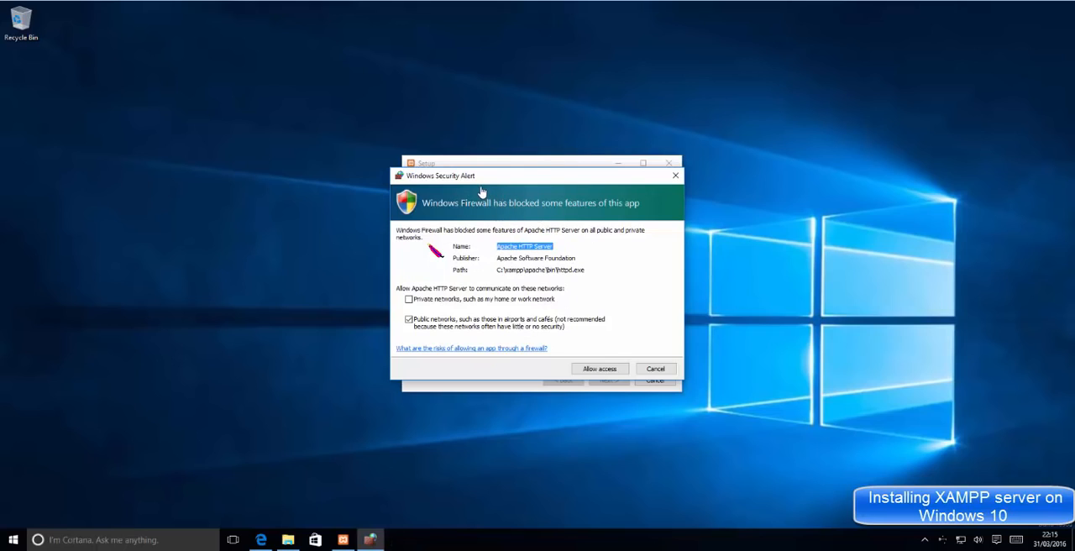
Step: Allow Apache HTTP Server through the firewall on public networks and finish setup, starting the Control Panel in English
left_click(592, 374)
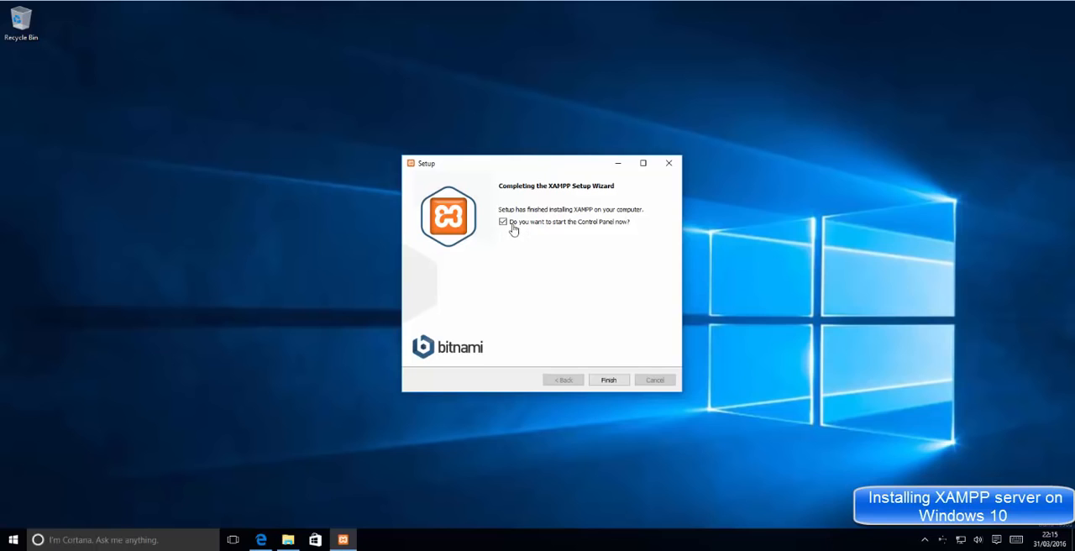
left_click(609, 380)
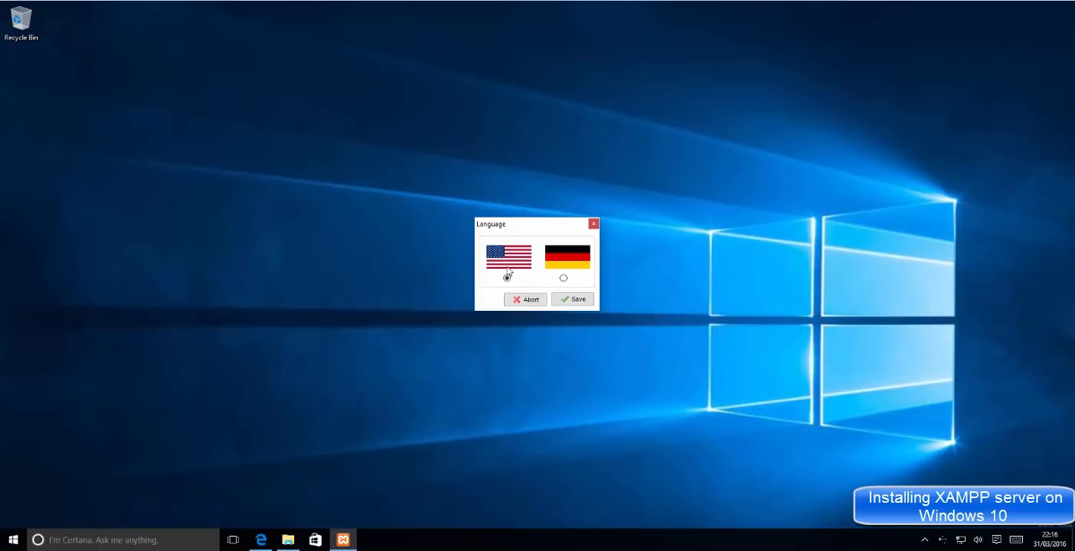
left_click(573, 301)
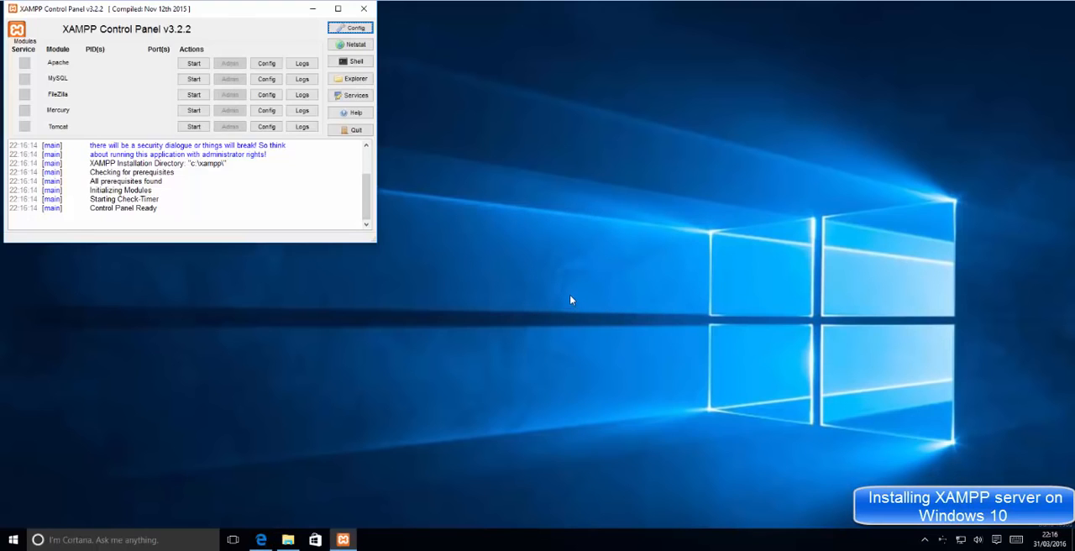
Step: Start the Apache module in the XAMPP Control Panel and check the listening TCP sockets with Netstat
left_click_drag(272, 15, 640, 134)
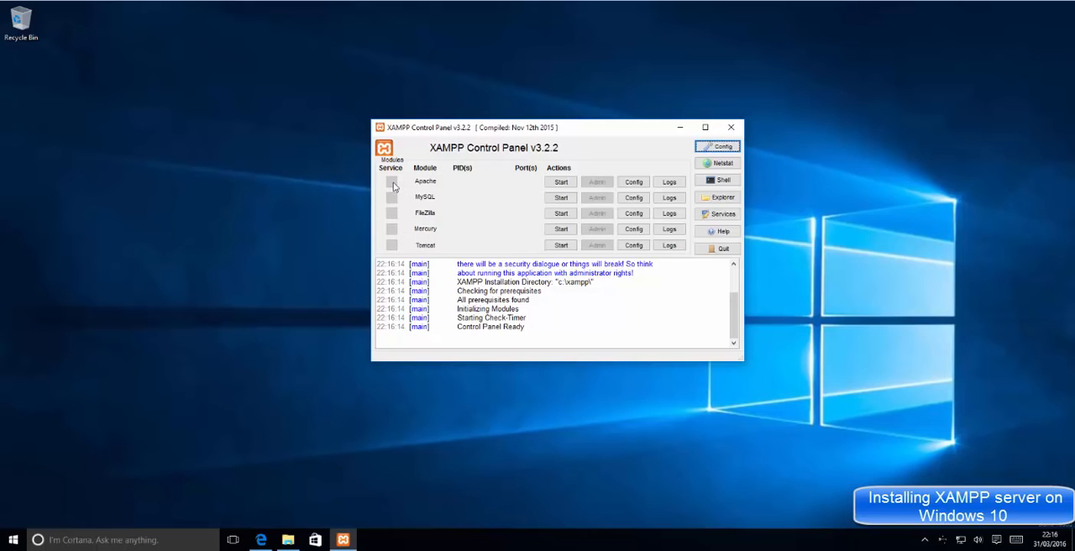
left_click(561, 183)
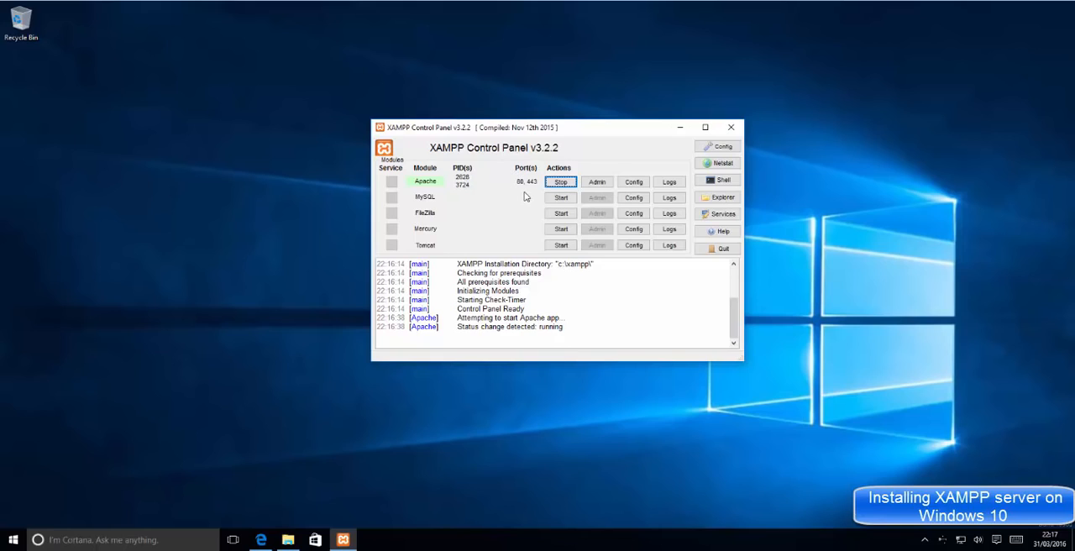
left_click(710, 166)
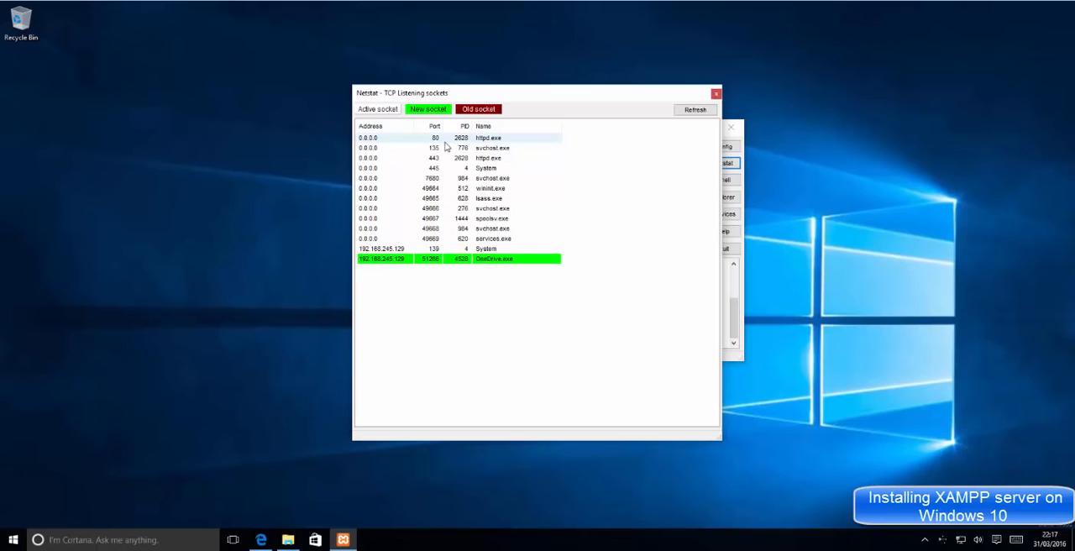
left_click(716, 94)
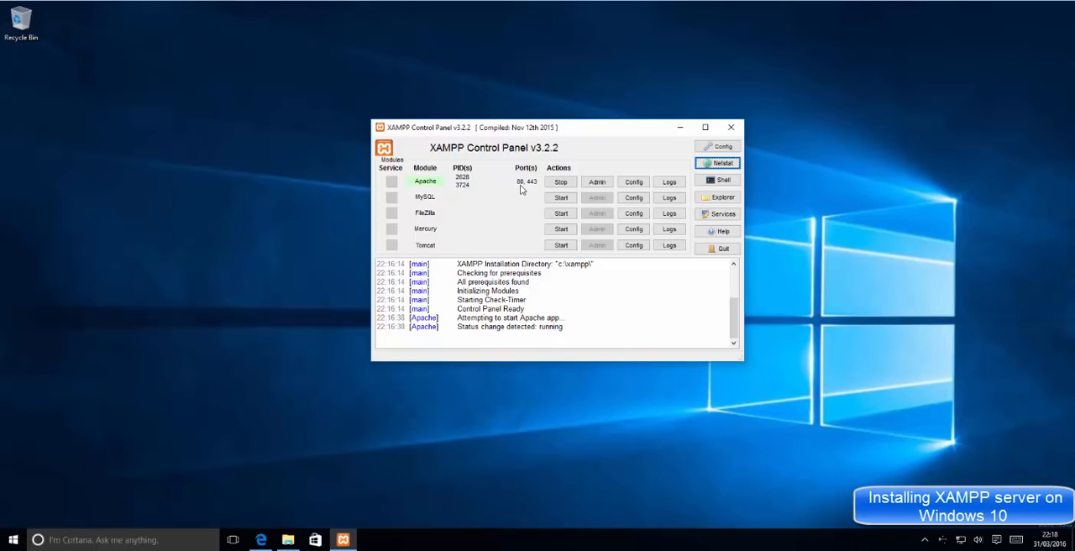
Step: Open Apache's httpd.conf configuration file at the Listen directives
left_click(635, 183)
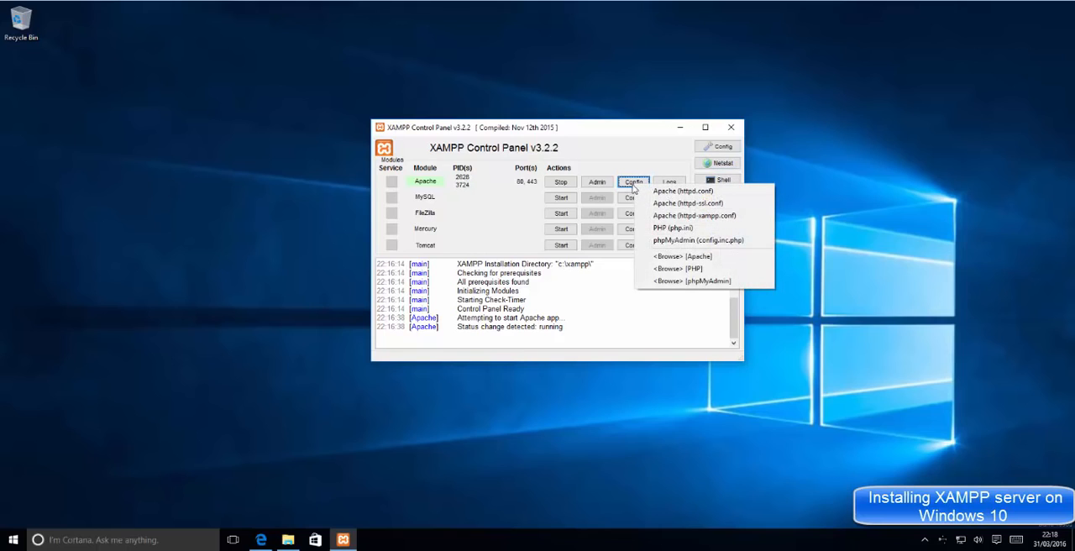
left_click(633, 187)
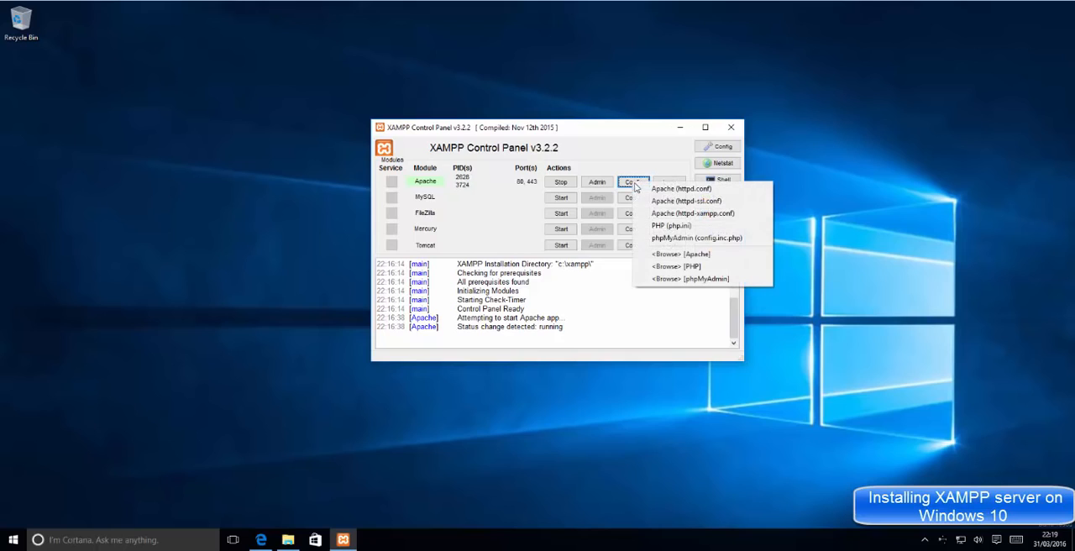
left_click(689, 192)
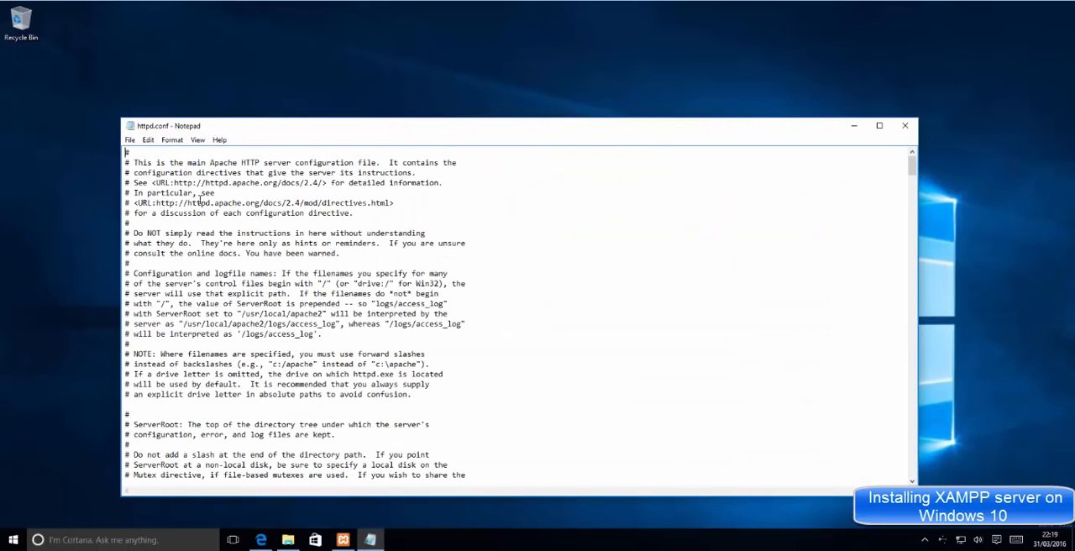
scroll(201, 202, "down", 6)
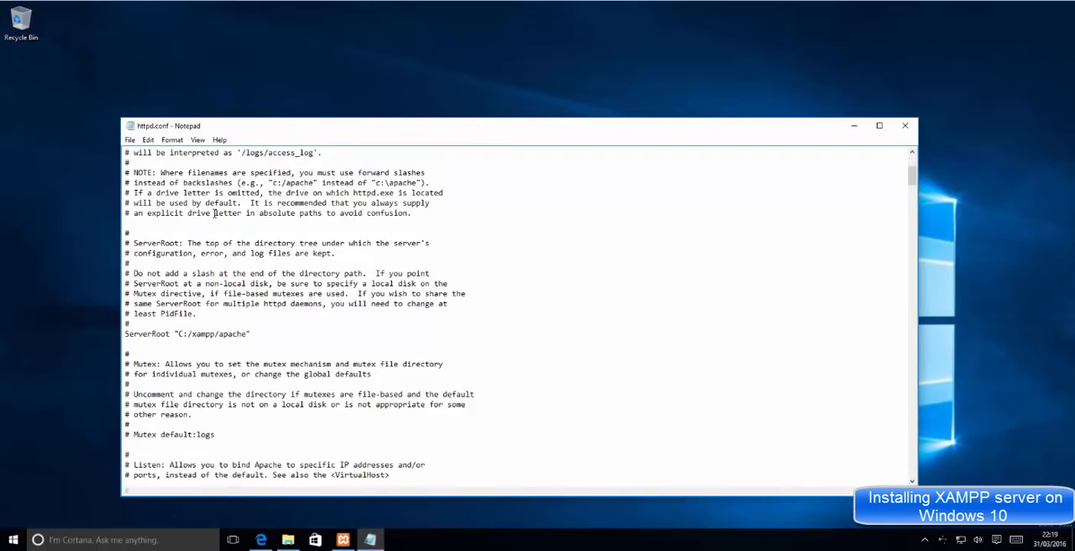
scroll(214, 212, "down", 6)
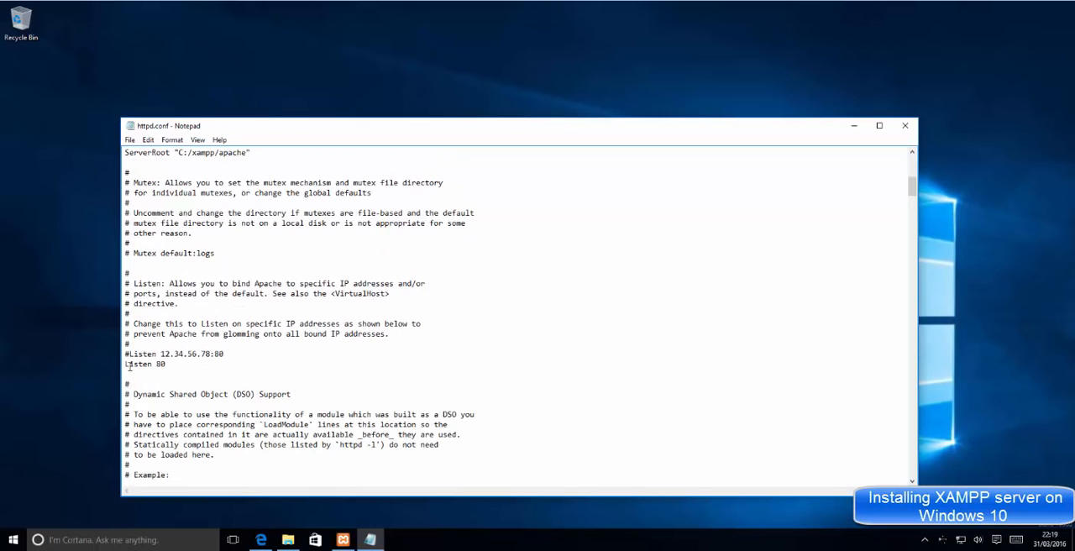
Step: Change the port to 8080 in both the active and the commented Listen lines of httpd.conf and save the file
left_click_drag(286, 133, 391, 94)
left_click_drag(274, 321, 260, 322)
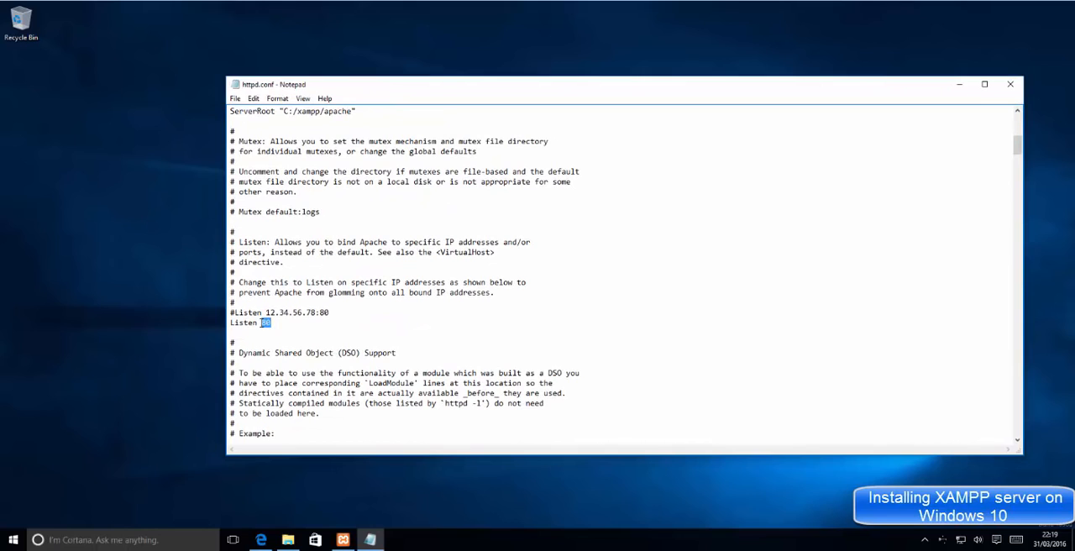
left_click(280, 323)
double_click(280, 322)
key("ctrl+c")
left_click(326, 313)
double_click(326, 313)
left_click(331, 314)
key("ctrl+v")
left_click(234, 99)
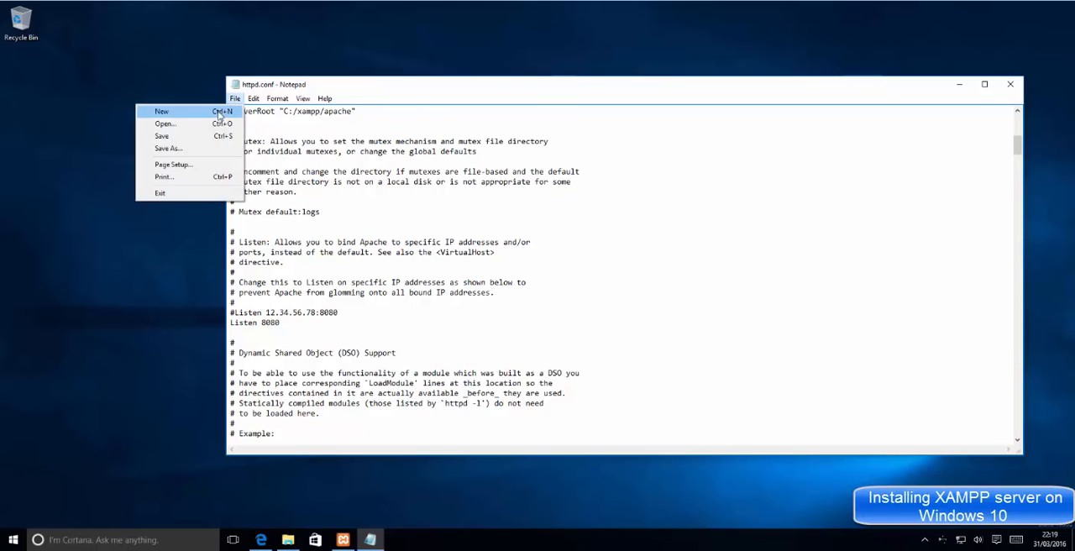
left_click(200, 135)
left_click(233, 100)
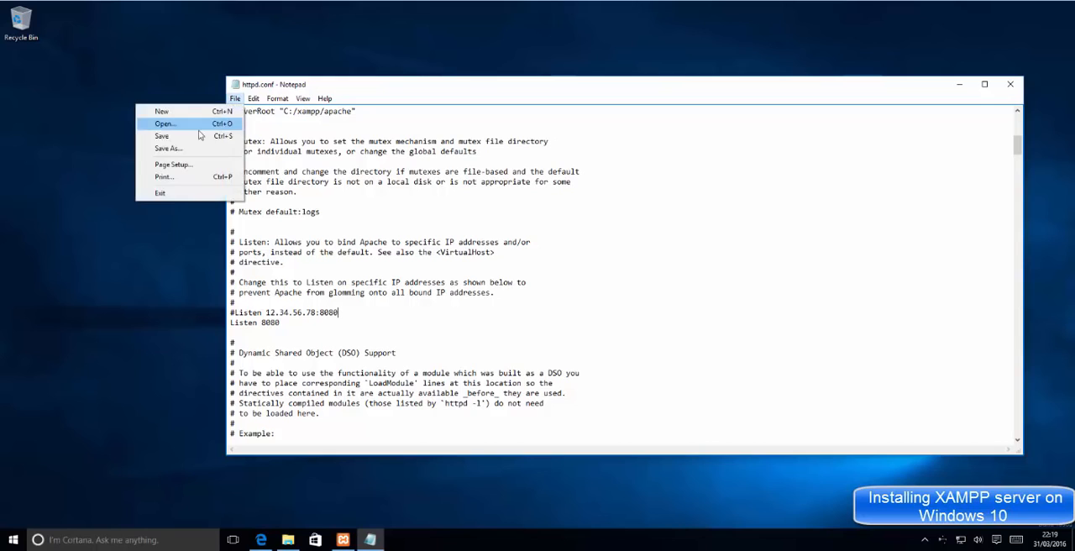
left_click(196, 136)
Step: Return to the XAMPP Control Panel and restart the Apache module
left_click(960, 85)
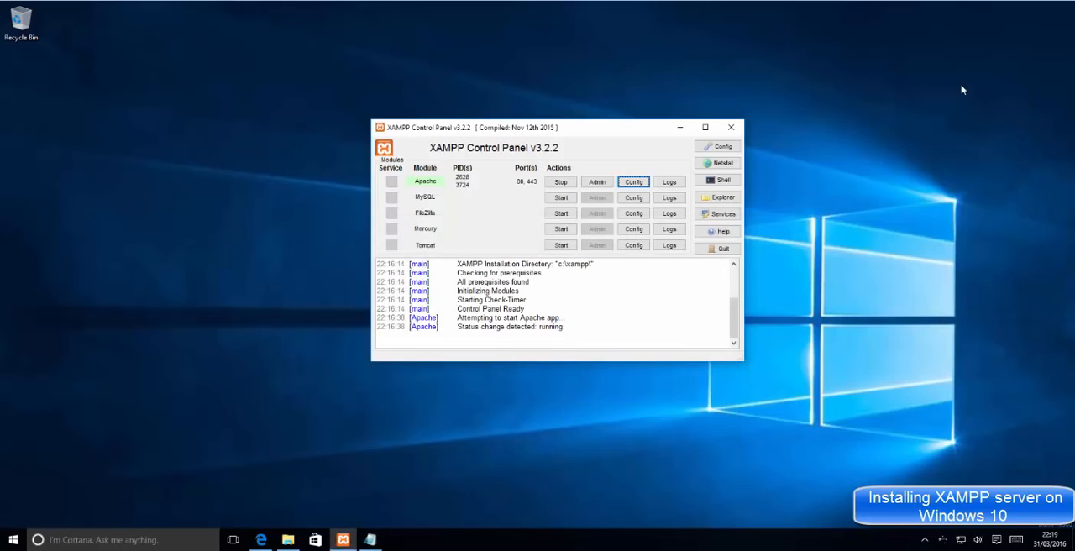
left_click(561, 182)
left_click(567, 186)
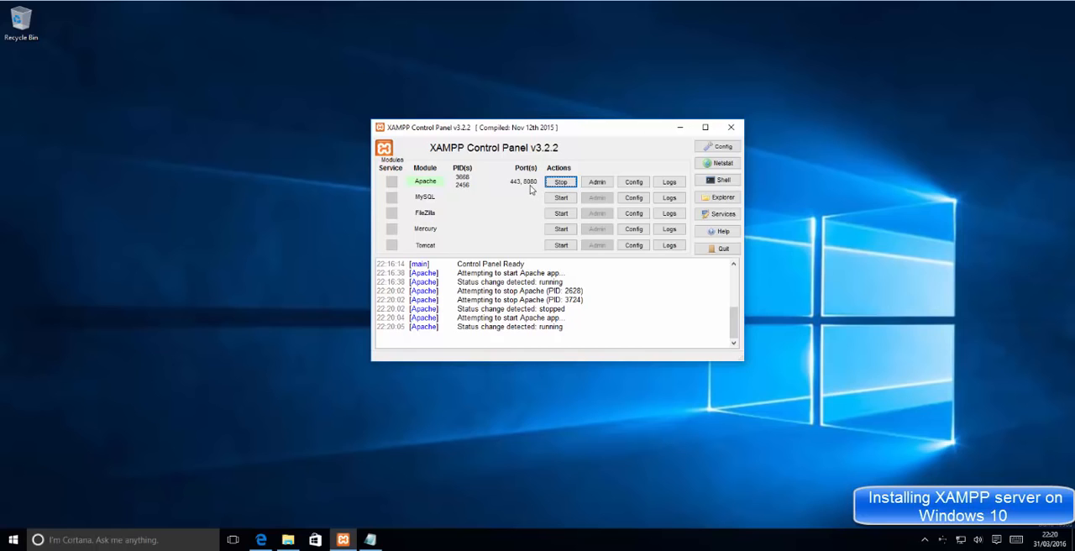
Step: Change the port back to 80 in both the active and the commented Listen lines of httpd.conf in Notepad
left_click(371, 539)
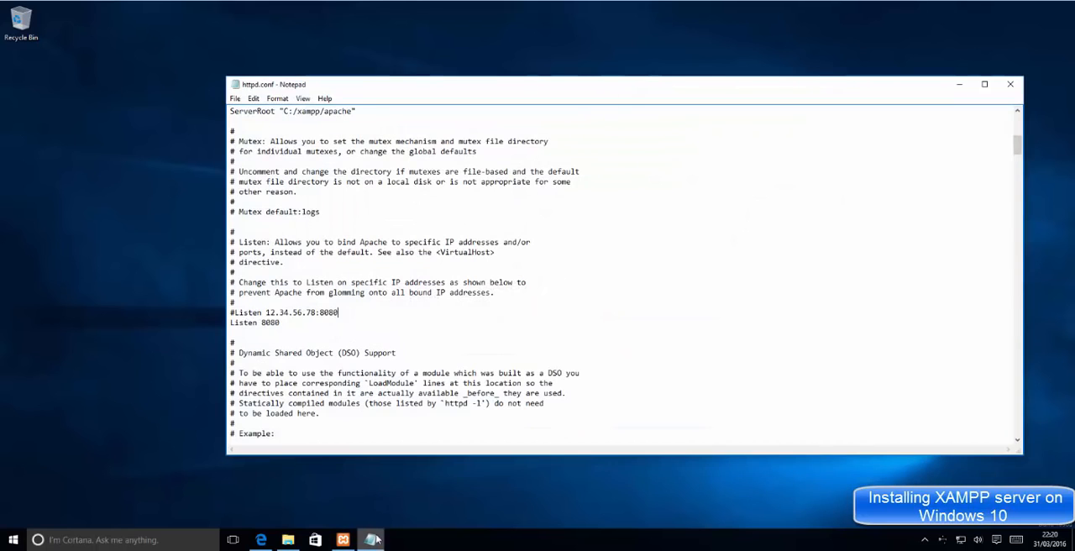
key("shift+Left")
key("shift+Left")
key("shift+Left")
key("shift+Left")
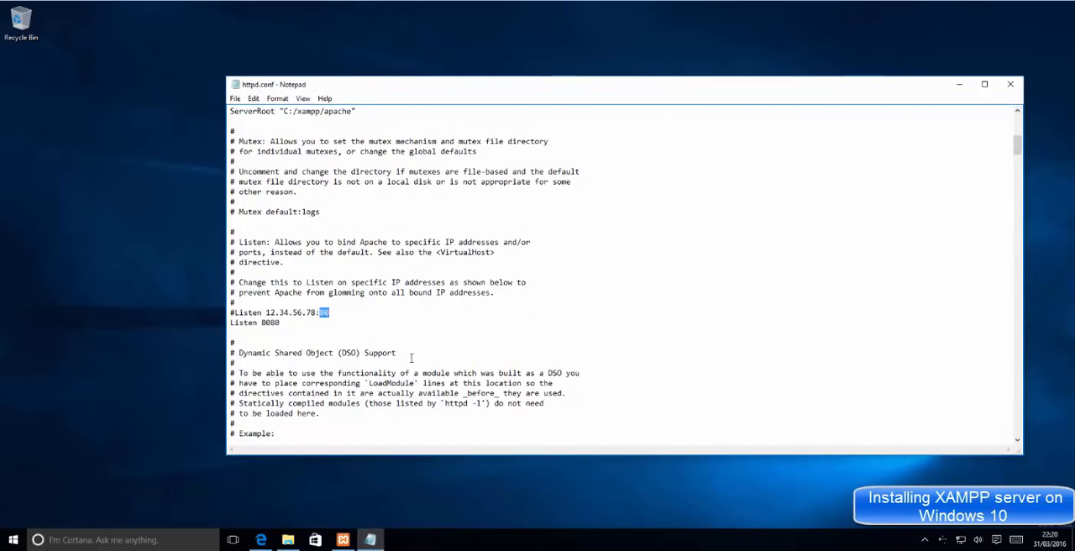
key("BackSpace")
key("ctrl+z")
key("ctrl+z")
left_click(294, 327)
Step: Save and close httpd.conf, and restart the Apache module in the XAMPP Control Panel
left_click(235, 98)
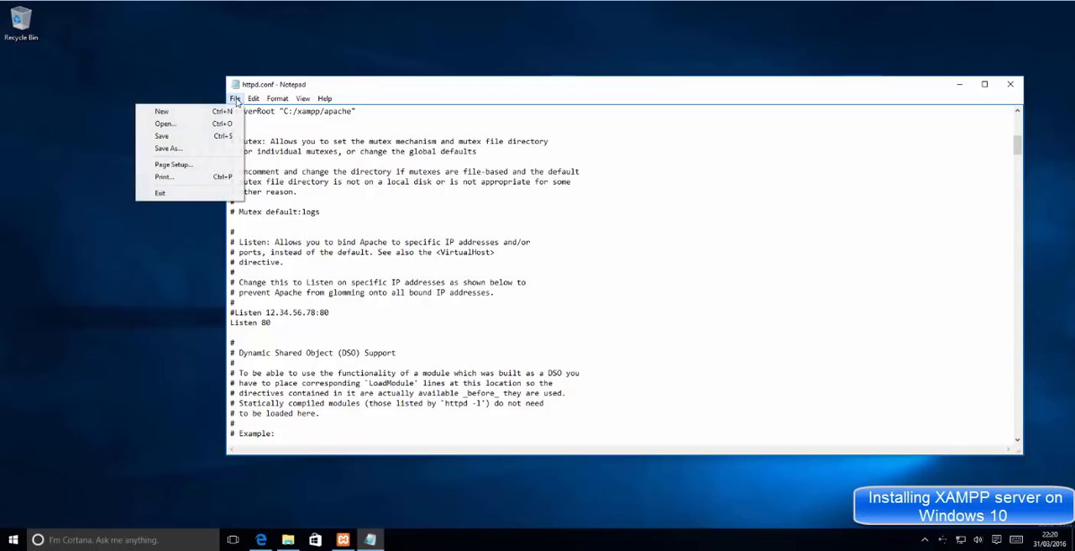
left_click(200, 136)
left_click(235, 99)
left_click(200, 136)
left_click(1009, 84)
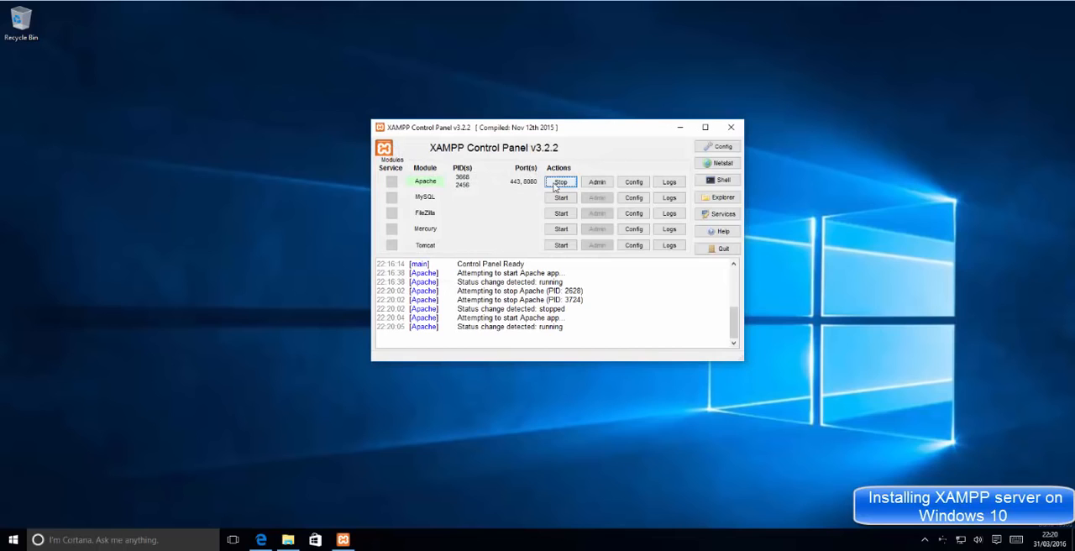
left_click(556, 183)
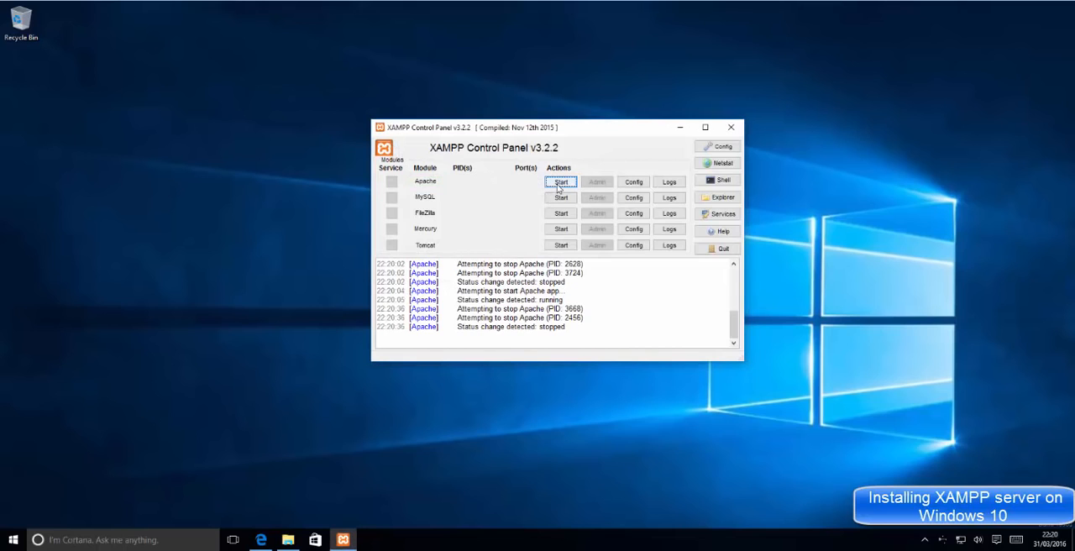
left_click(560, 184)
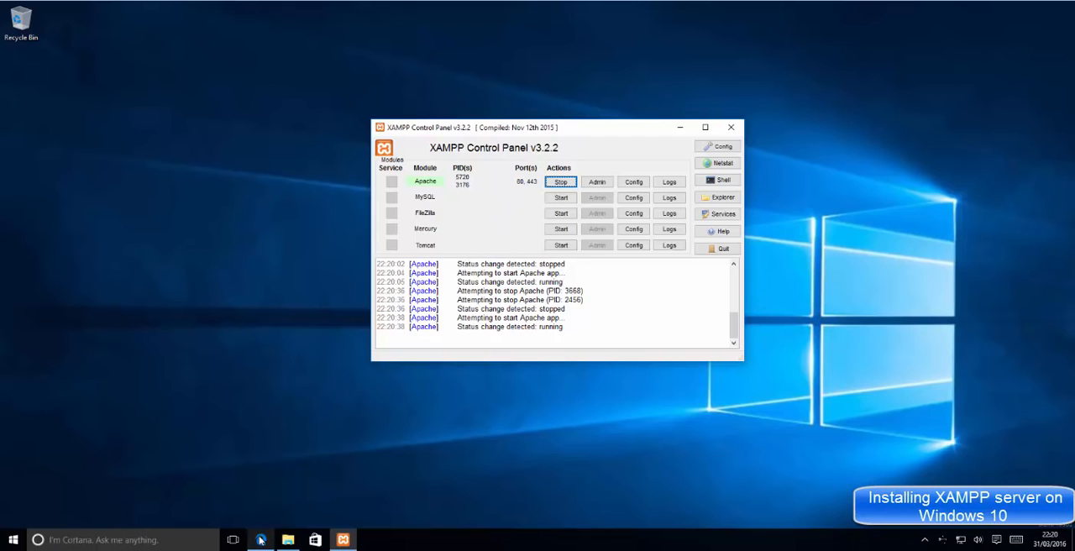
left_click(260, 540)
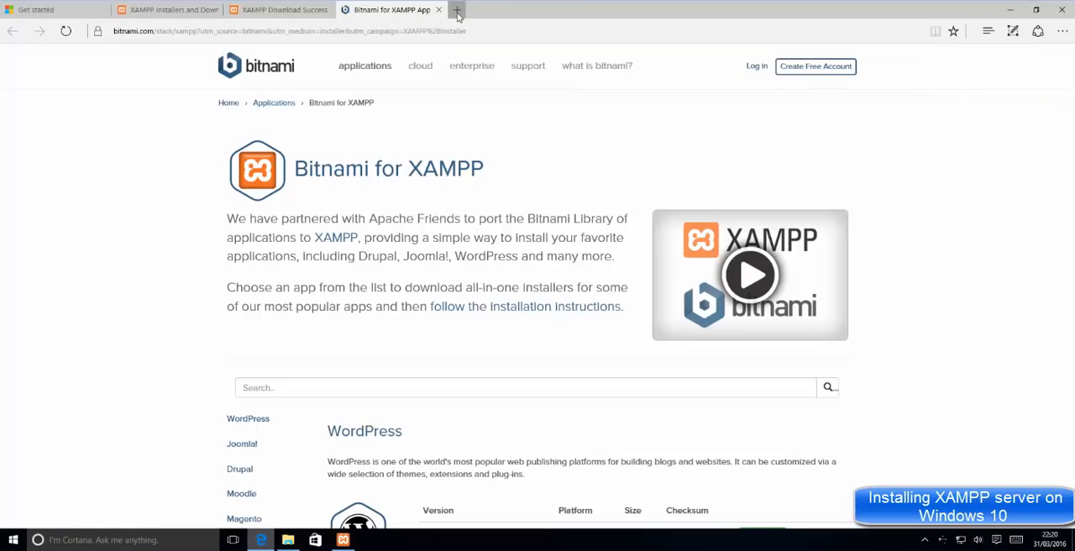
left_click(456, 10)
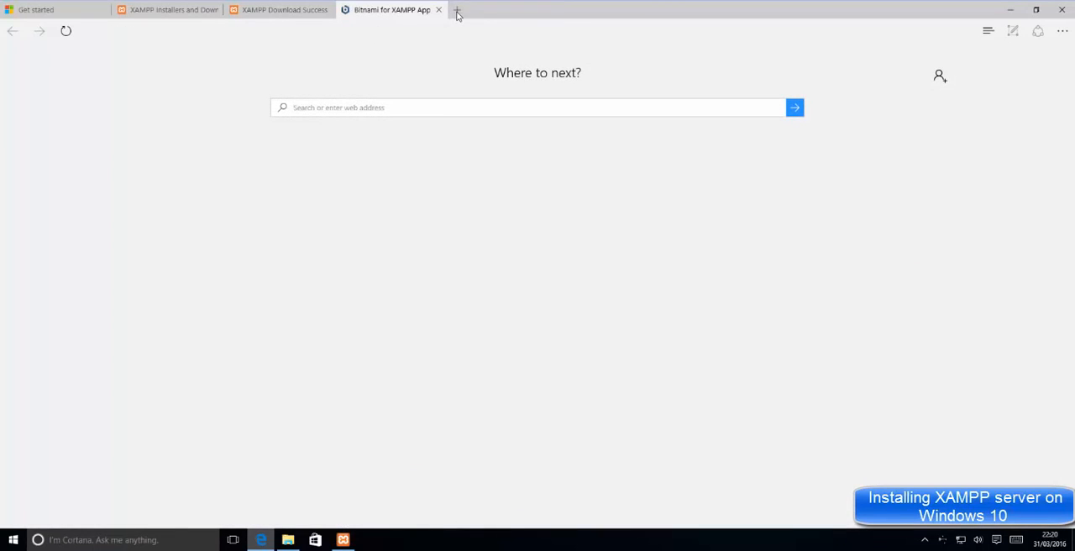
left_click(457, 10)
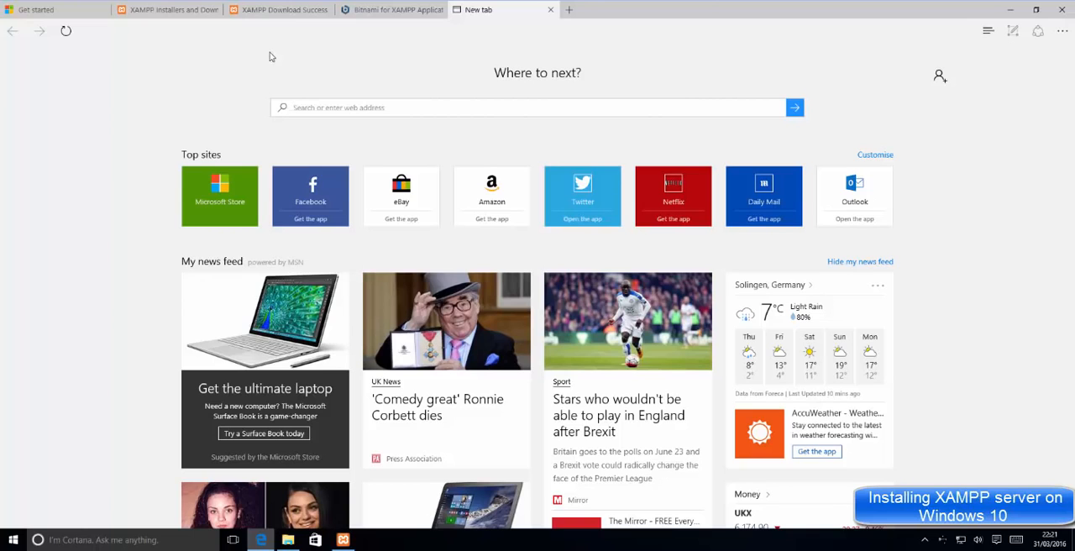
left_click(343, 539)
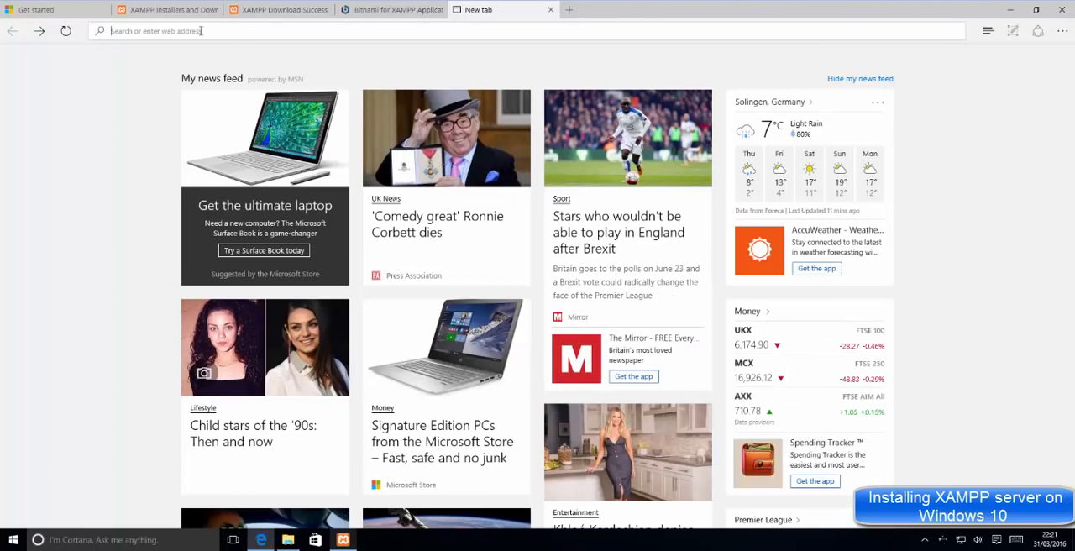
type("loca")
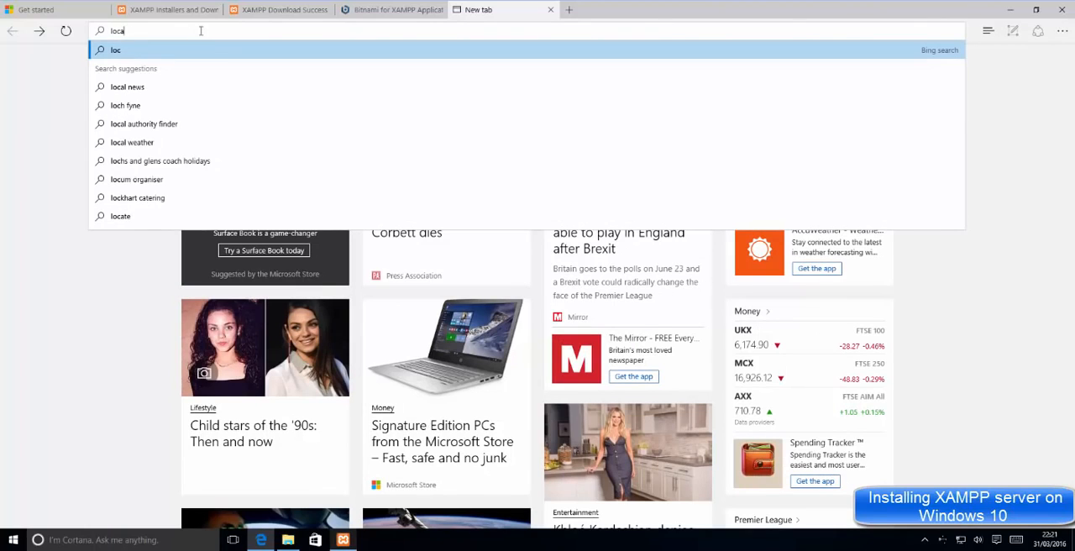
type("lhost")
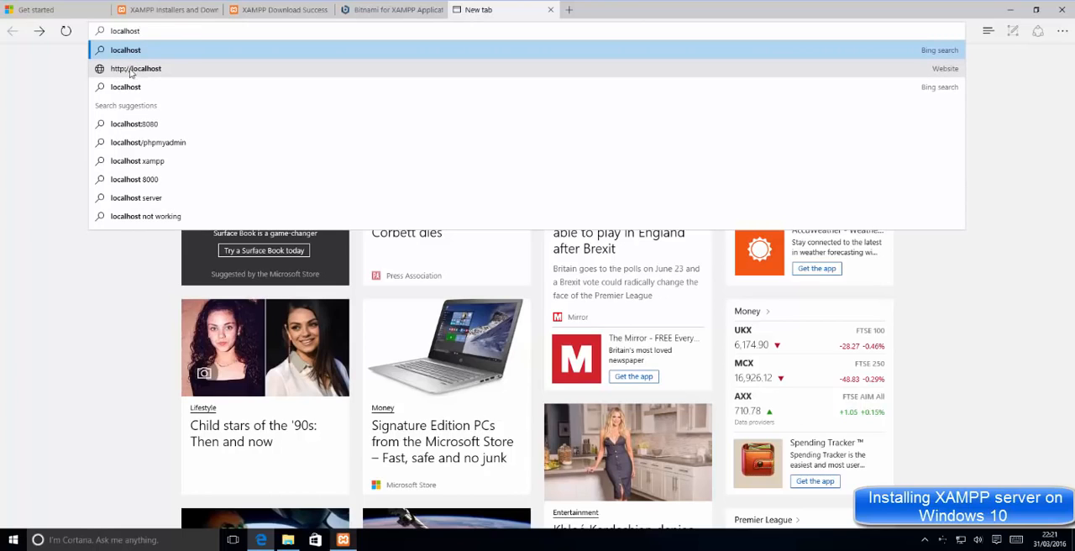
left_click(136, 71)
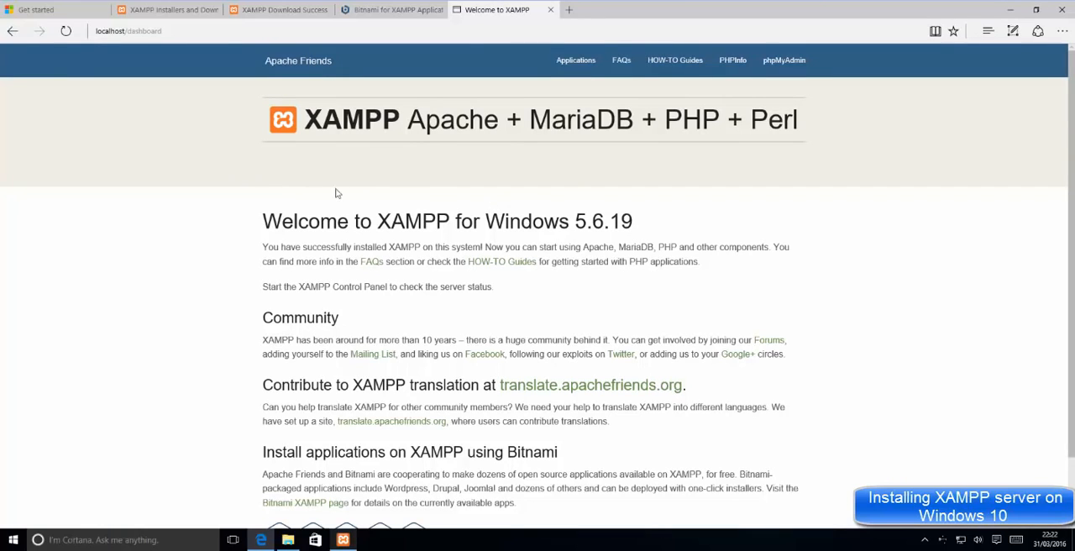
Step: Look through the XAMPP welcome page and open phpMyAdmin from it
scroll(273, 211, "down", 1)
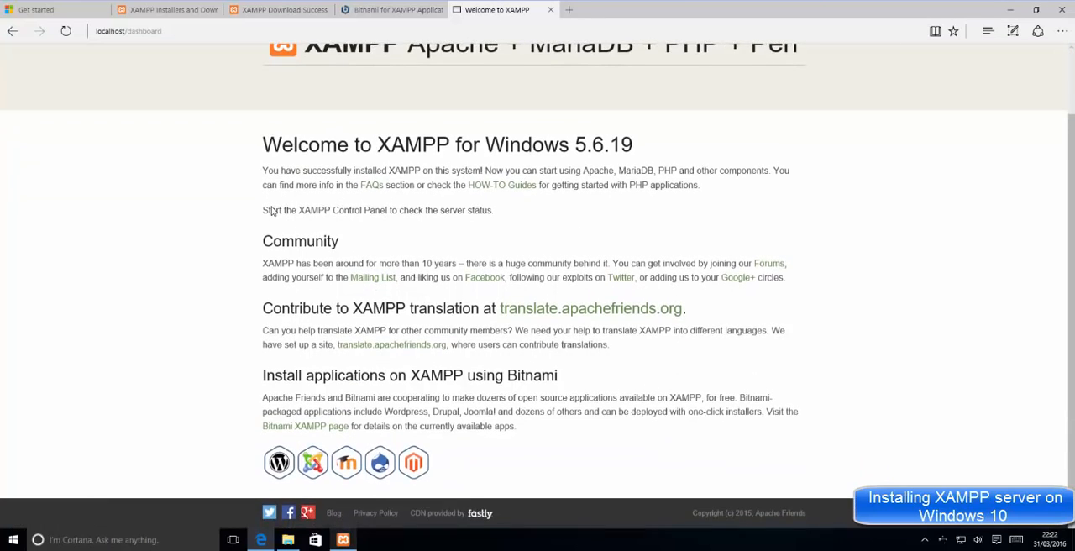
scroll(272, 211, "up", 1)
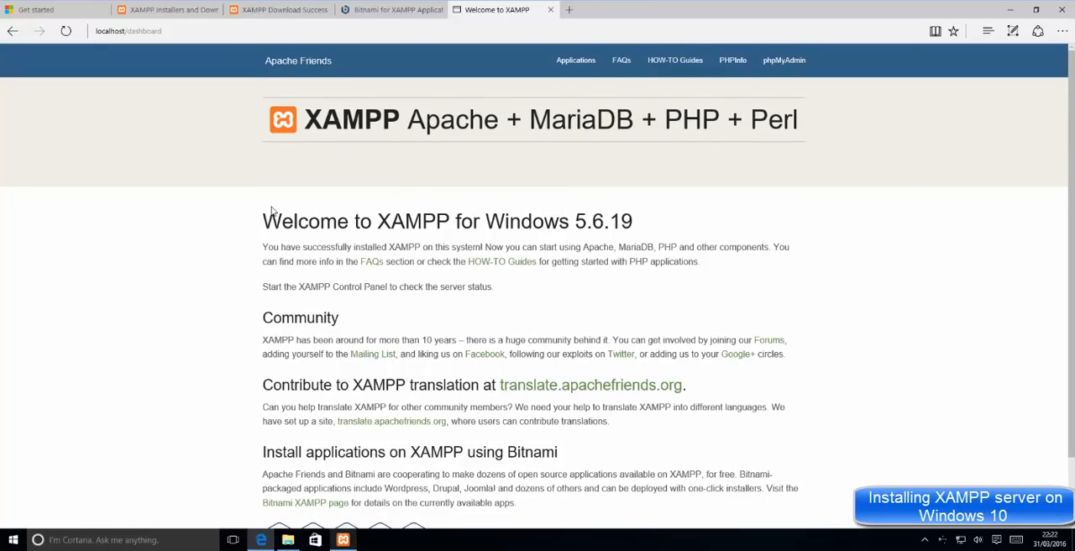
scroll(271, 211, "down", 1)
left_click(778, 62)
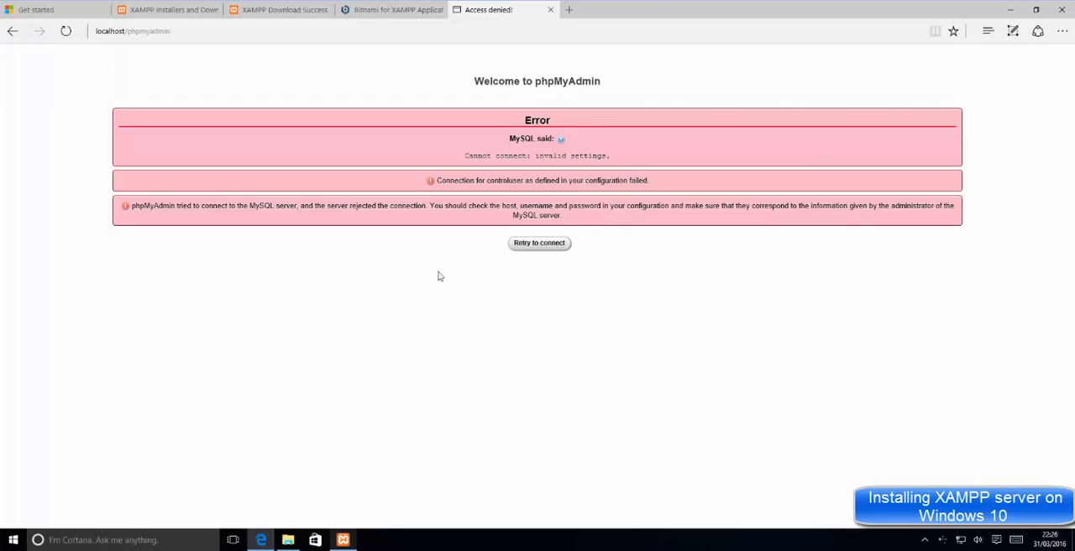
Step: Start the MySQL module in the XAMPP Control Panel, allow mysqld through Windows Firewall, and return to phpMyAdmin in the browser
left_click(342, 542)
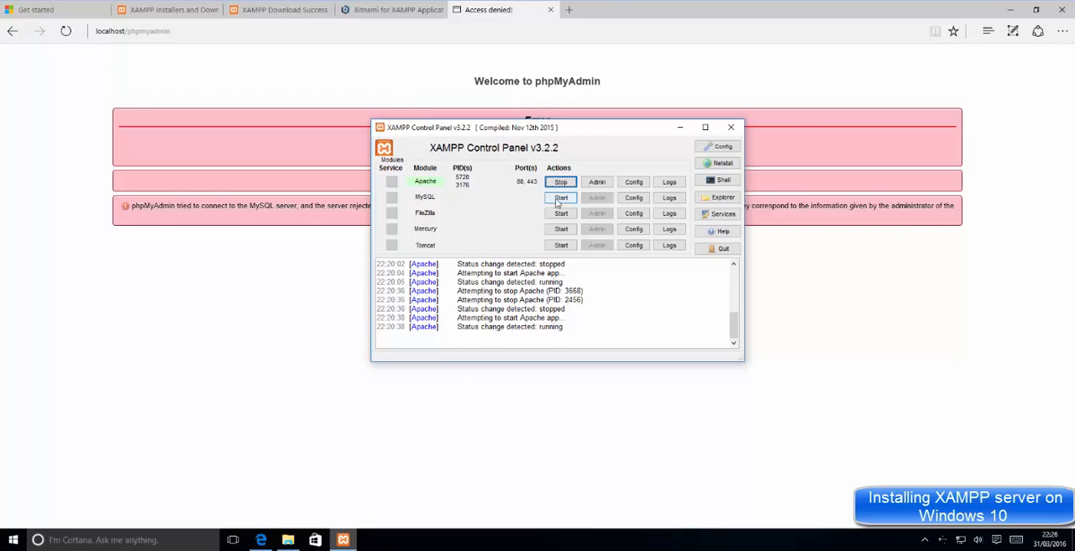
left_click(557, 200)
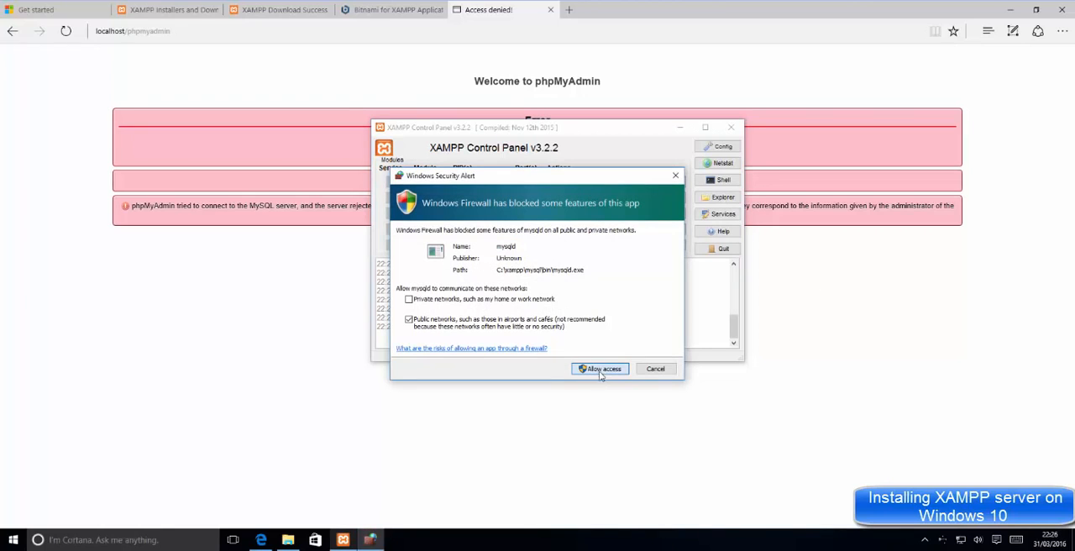
left_click(601, 376)
left_click(797, 320)
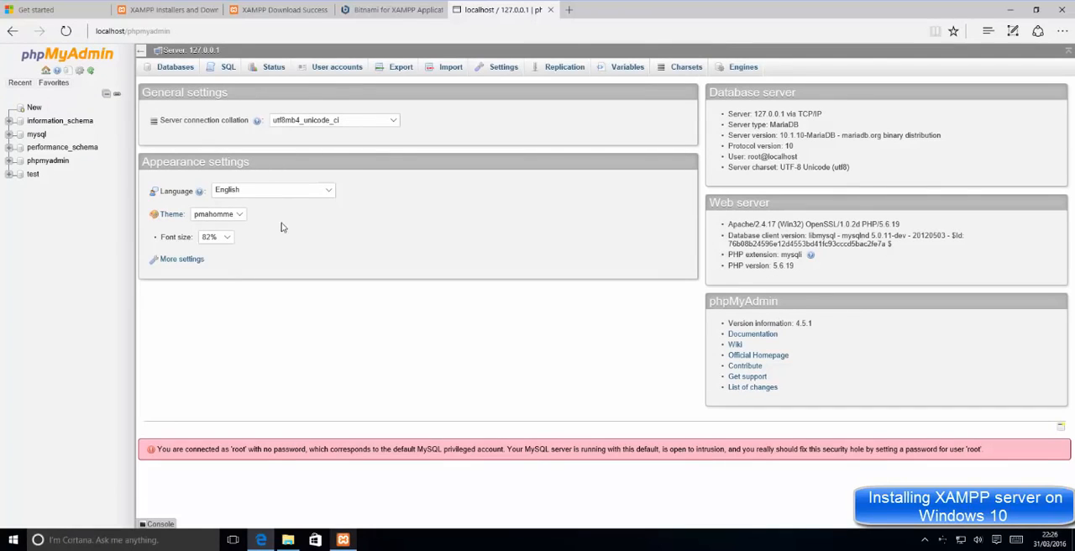
Step: Open Apache's httpd.conf from the XAMPP Control Panel and set the port to 8080 in both Listen lines
left_click(353, 541)
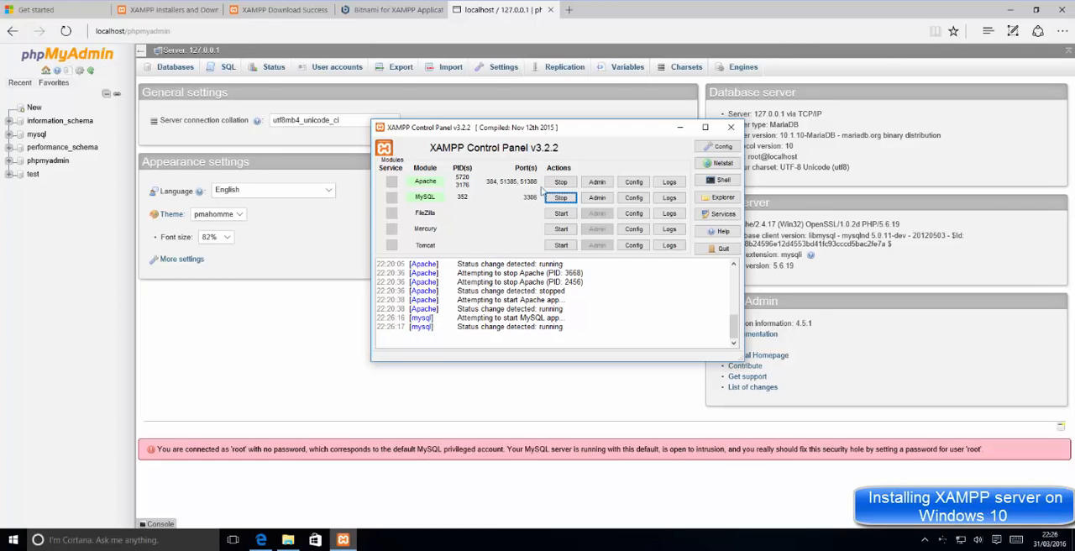
left_click(635, 183)
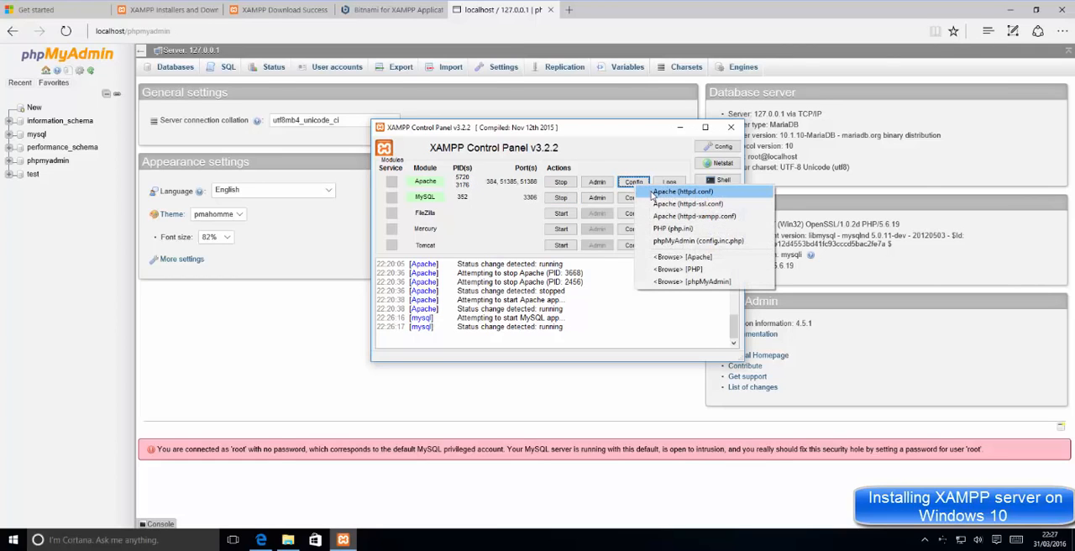
left_click(681, 192)
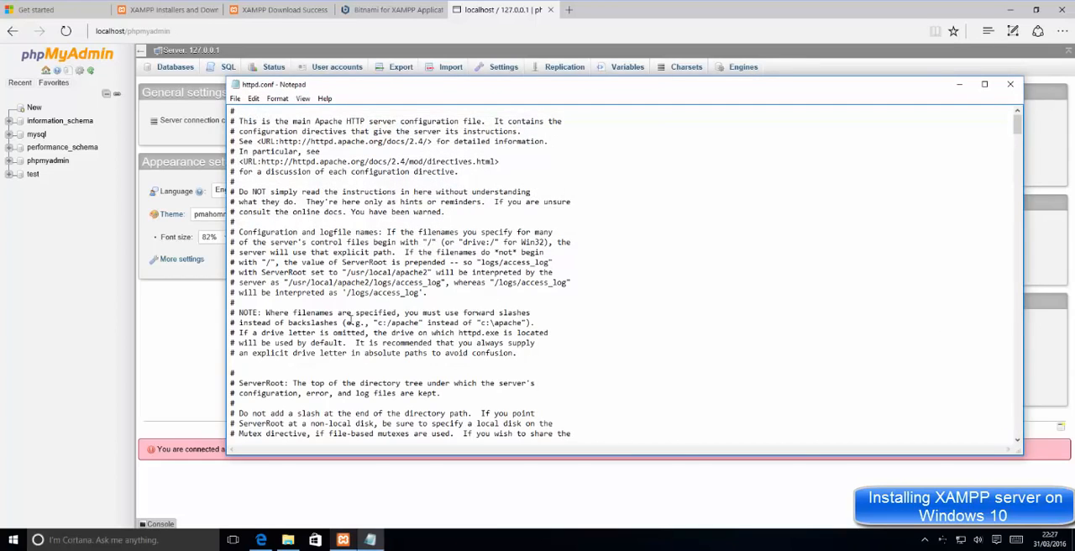
scroll(351, 319, "down", 6)
scroll(352, 319, "down", 5)
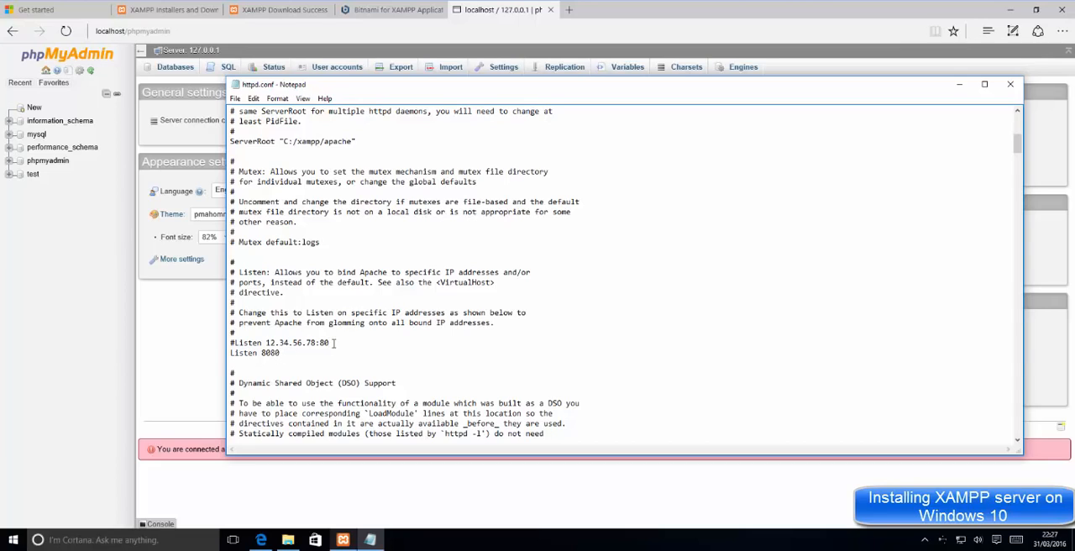
Step: Save the 8080 port change, close httpd.conf, and restart Apache from the XAMPP Control Panel
left_click(235, 99)
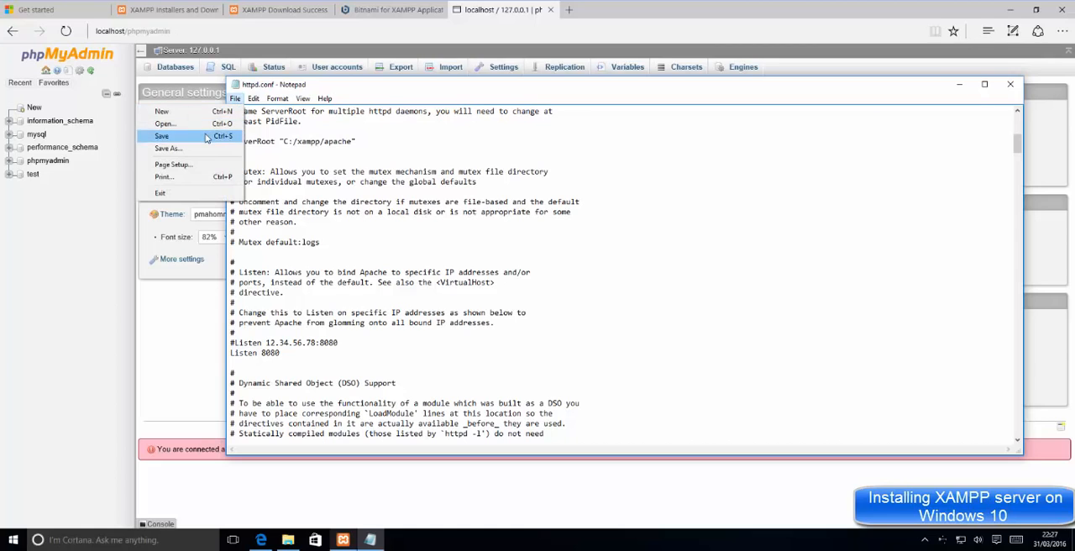
left_click(207, 136)
left_click(235, 98)
left_click(215, 136)
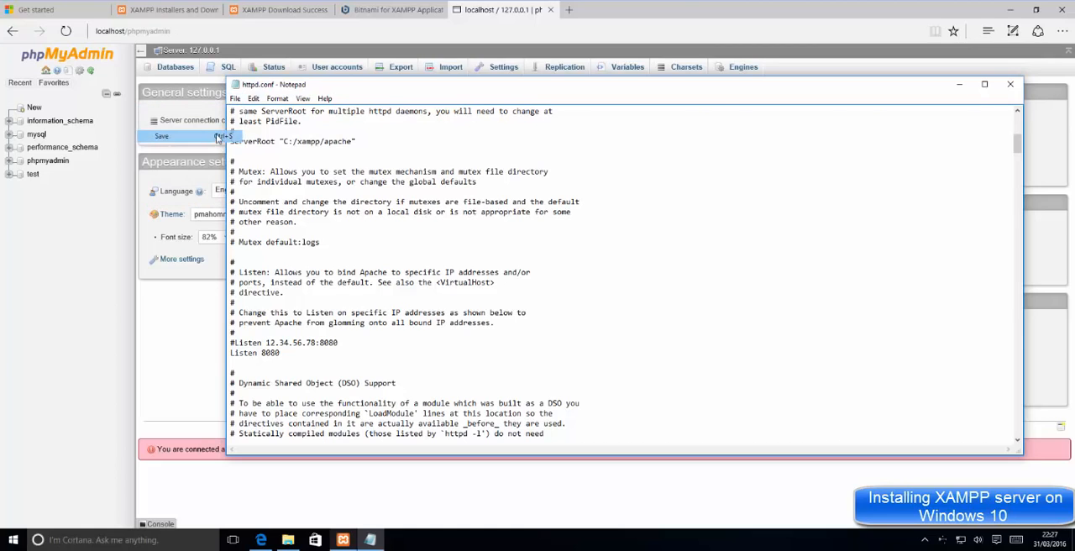
left_click(1010, 85)
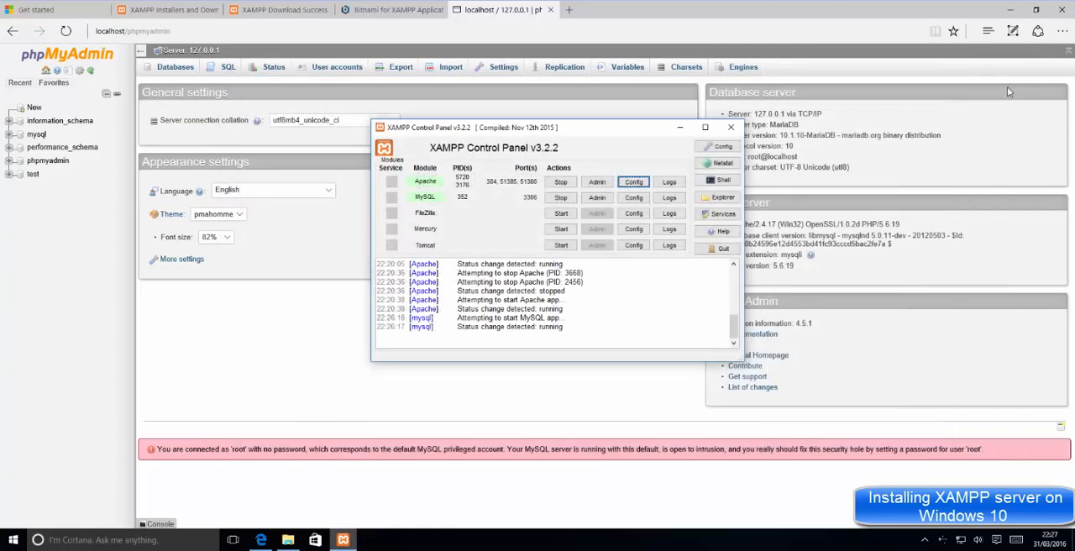
left_click(560, 183)
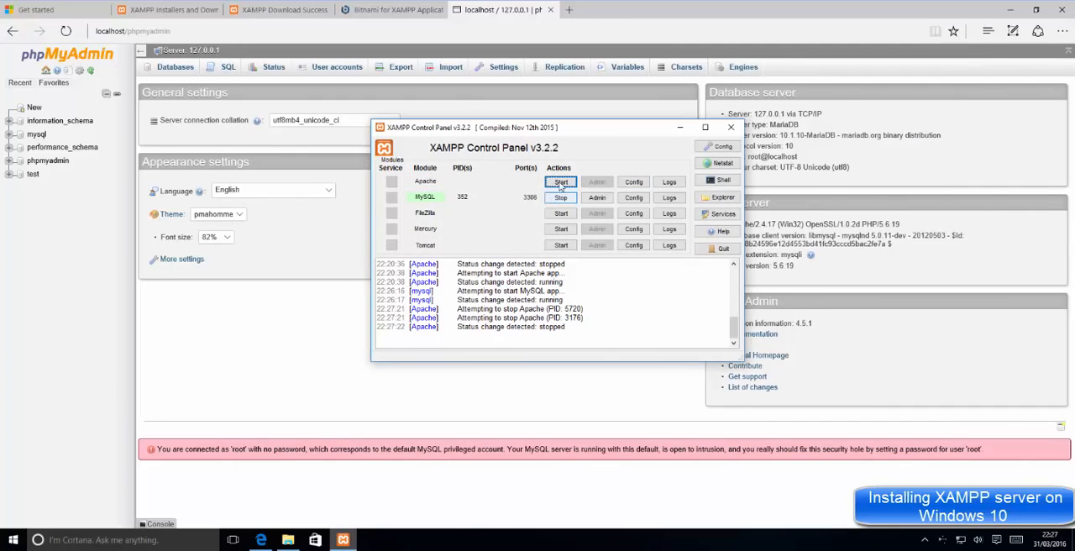
left_click(561, 182)
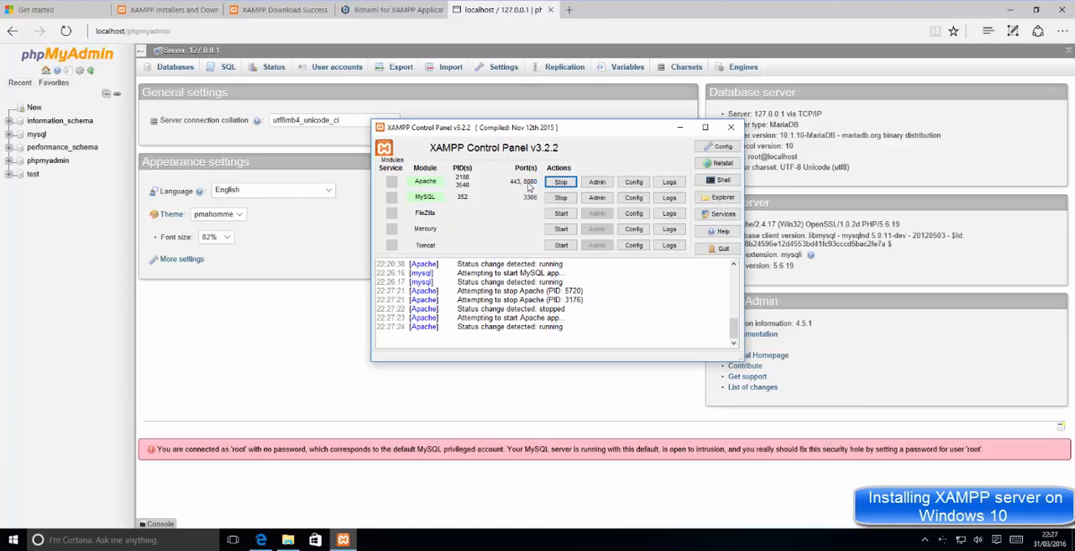
left_click(569, 10)
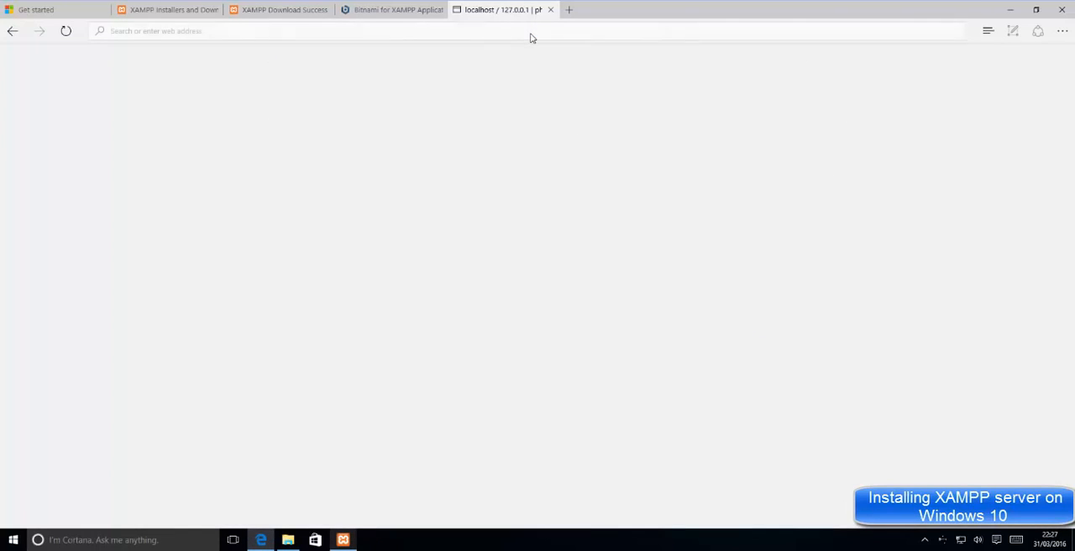
key("ctrl+t")
type("localhost/")
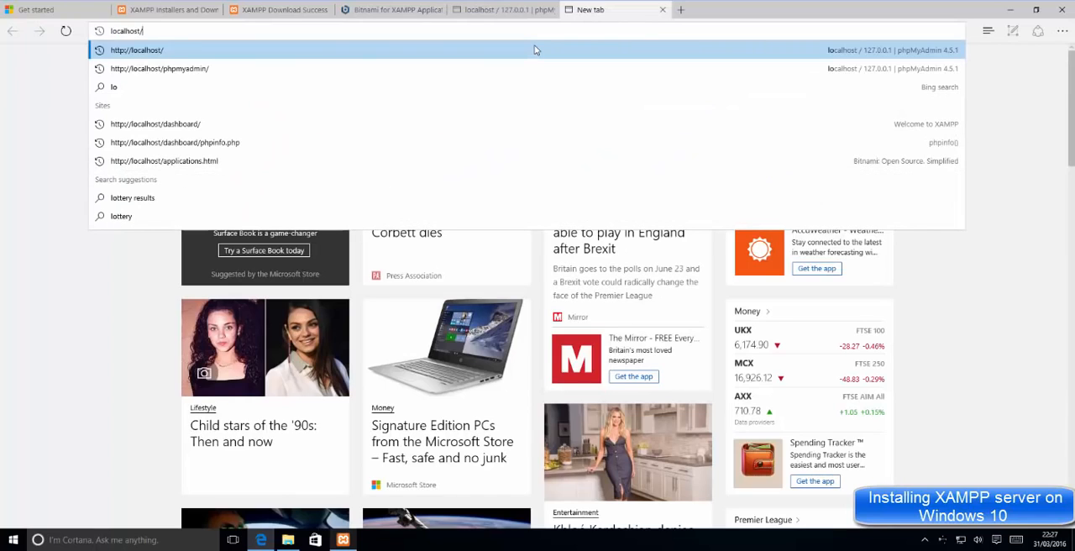
left_click(452, 53)
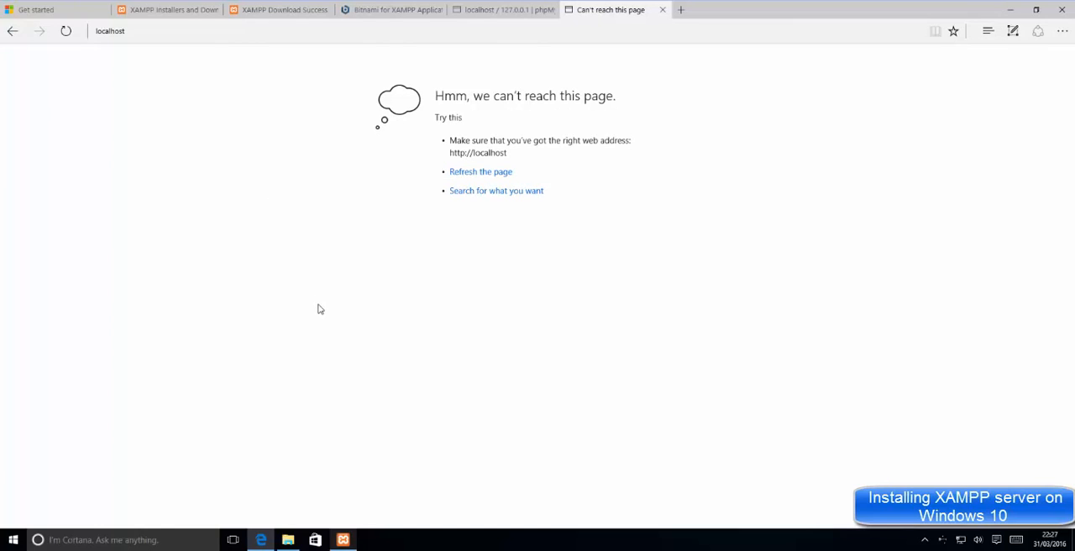
left_click(132, 32)
left_click(173, 34)
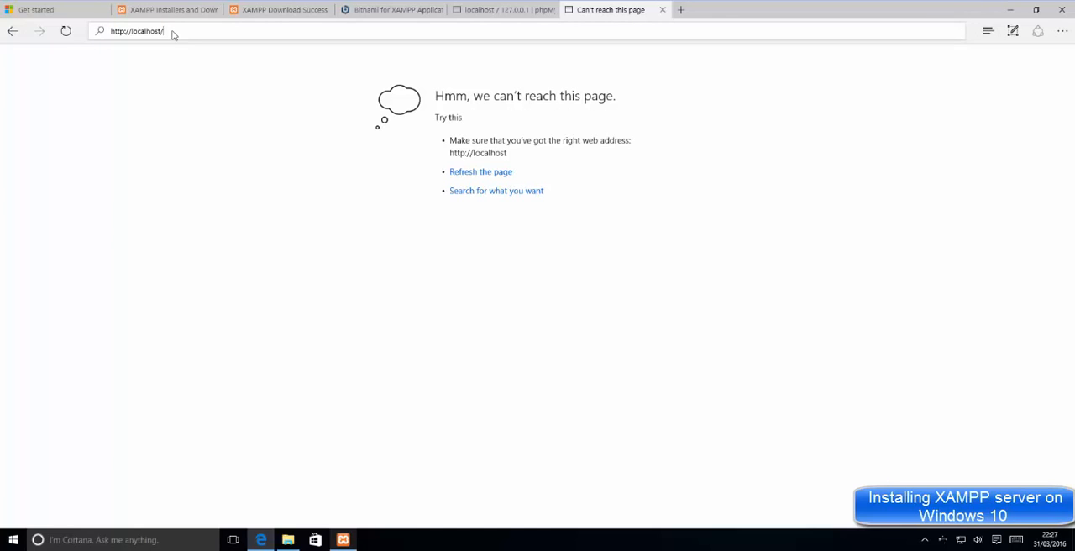
type(":")
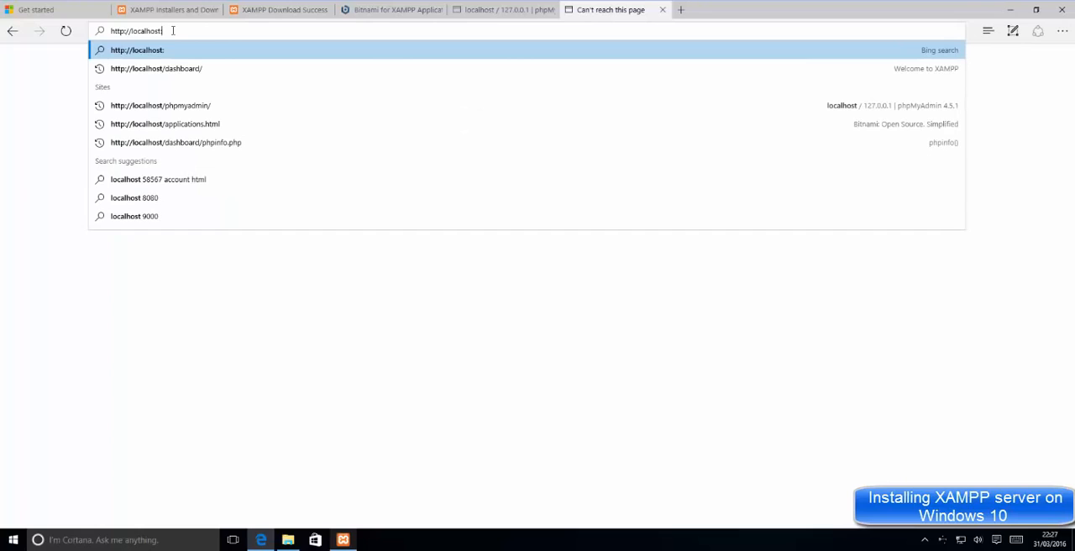
type("8080")
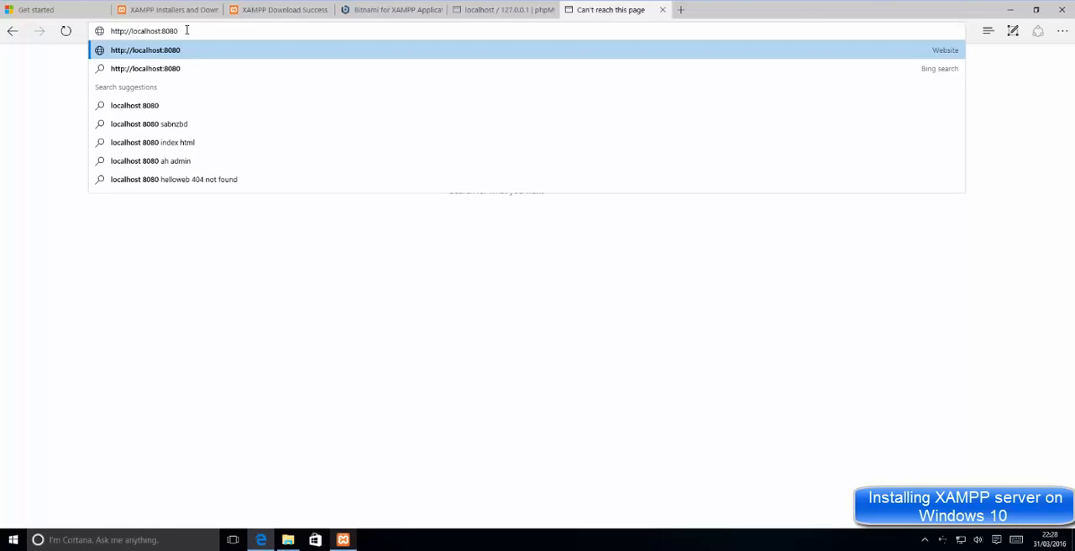
key("Return")
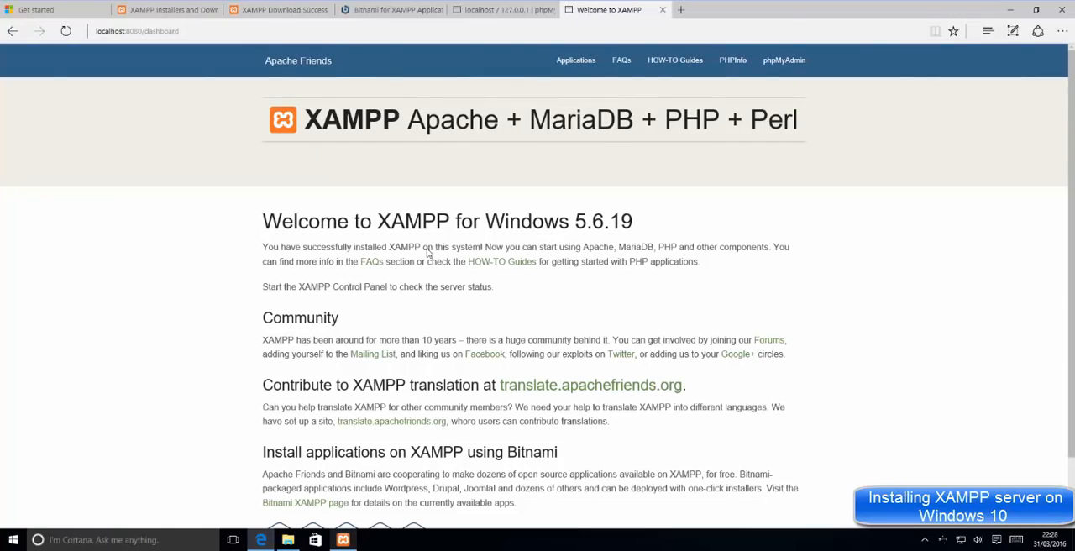
left_click(1011, 10)
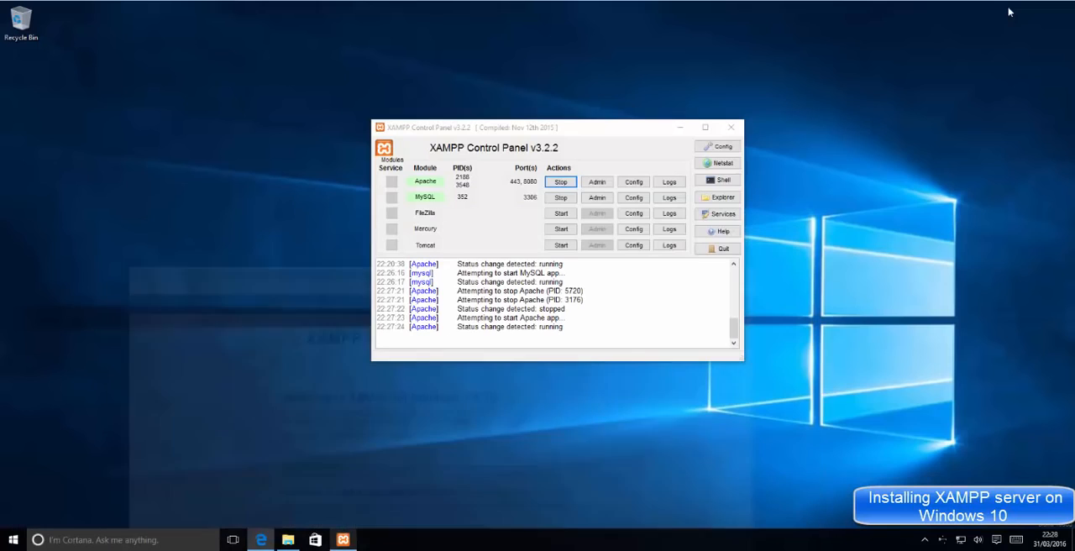